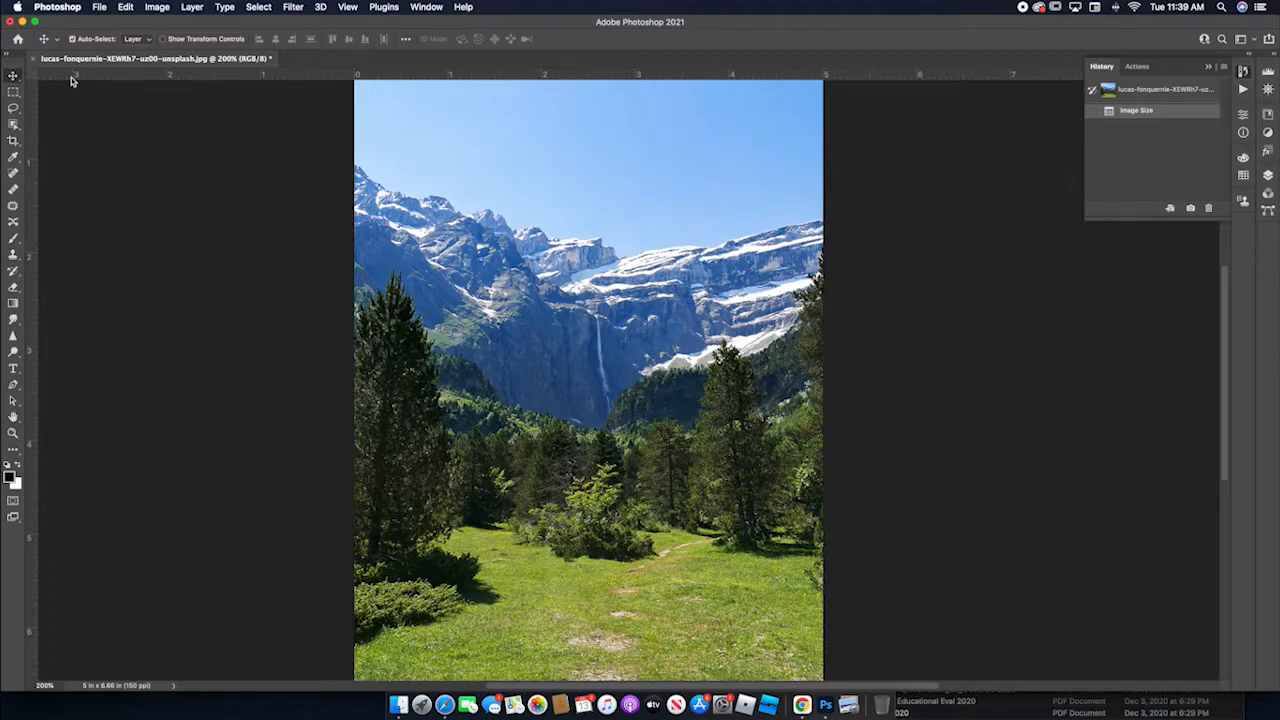
Open the Filter Gallery for the mountain photo and enlarge its preview to 200%
{"action": "left_click", "coordinate": [289, 10]}
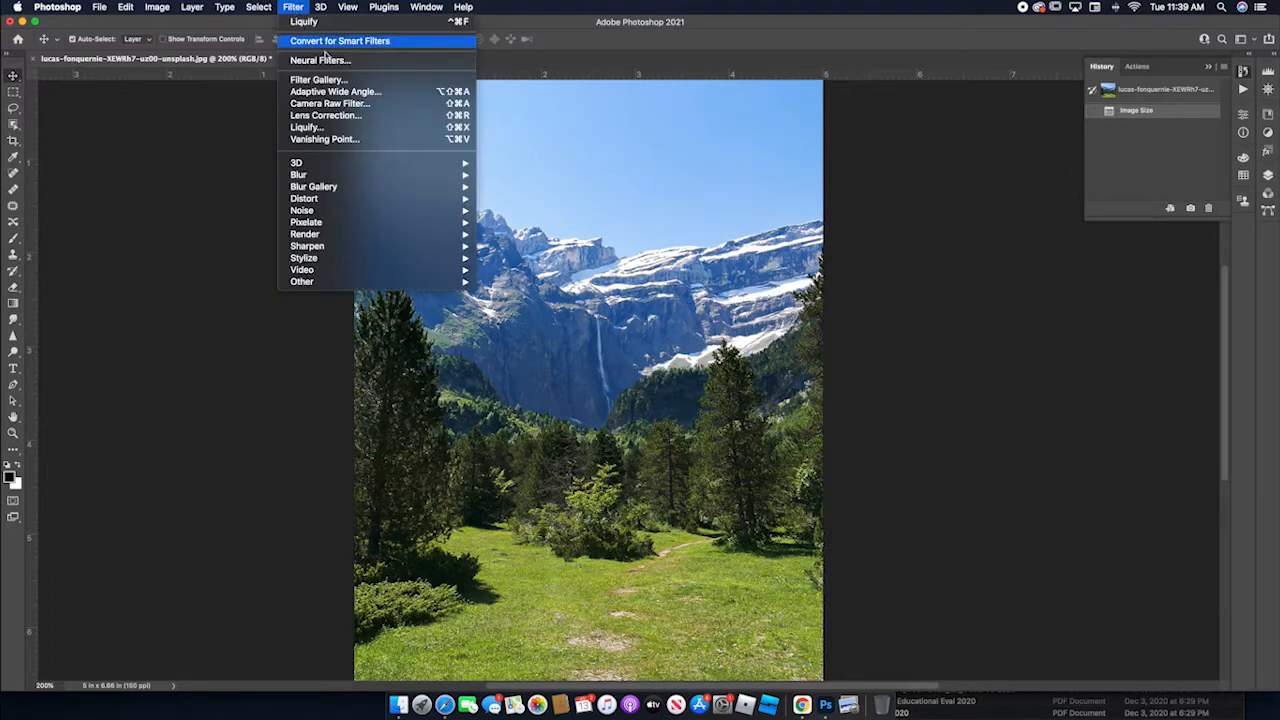
{"action": "left_click", "coordinate": [333, 80]}
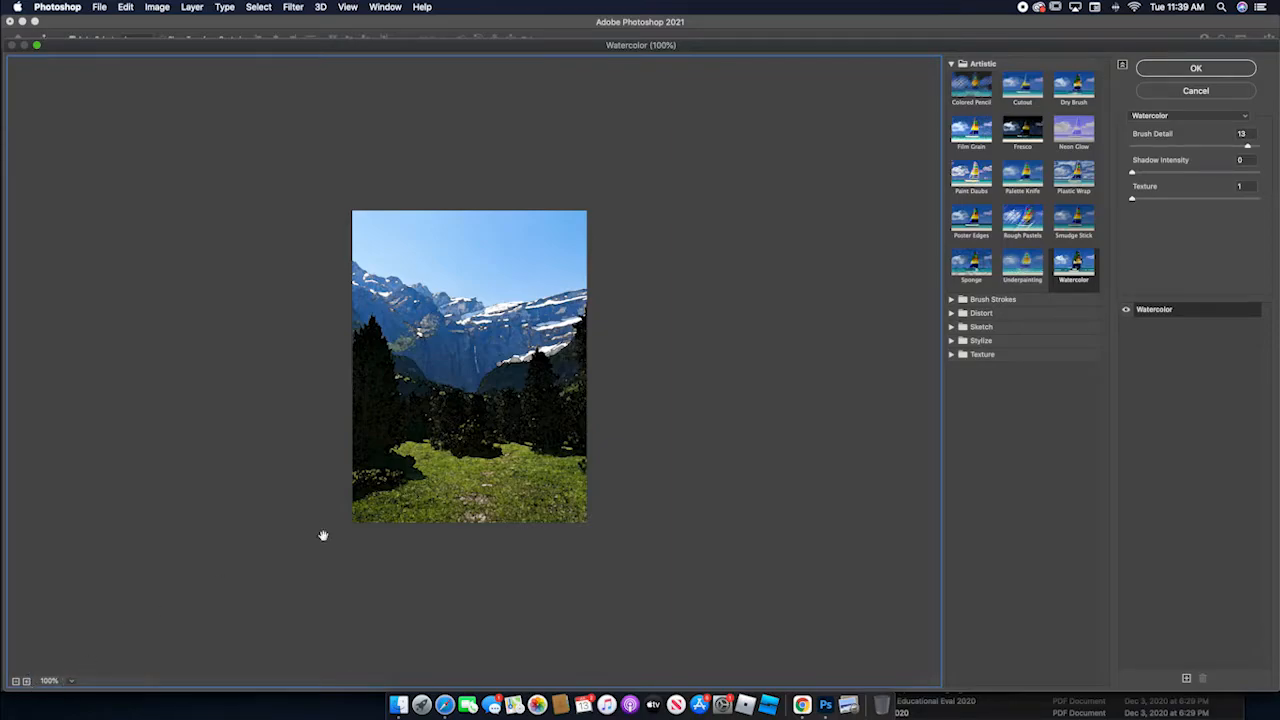
{"action": "left_click", "coordinate": [26, 682]}
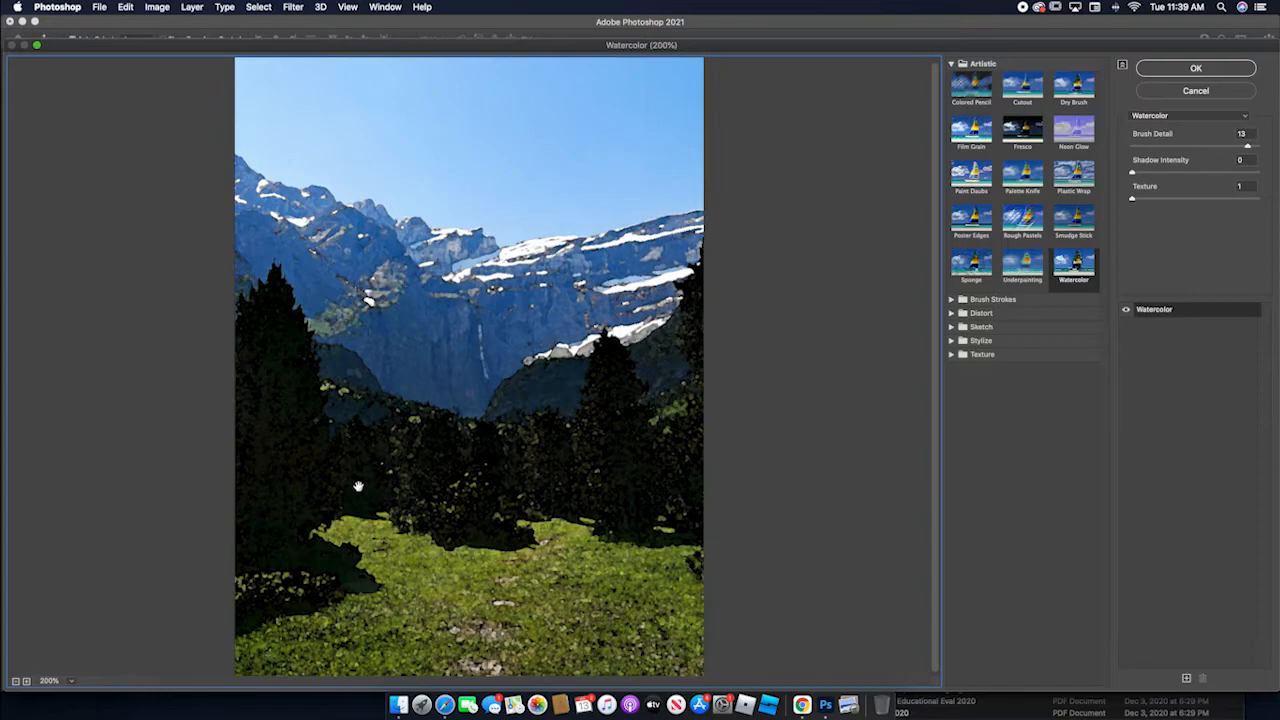
Try different Brush Detail values on the Watercolor filter, ending at 1, with Shadow Intensity kept at 0
{"action": "left_click_drag", "start_coordinate": [1247, 147], "coordinate": [1120, 157]}
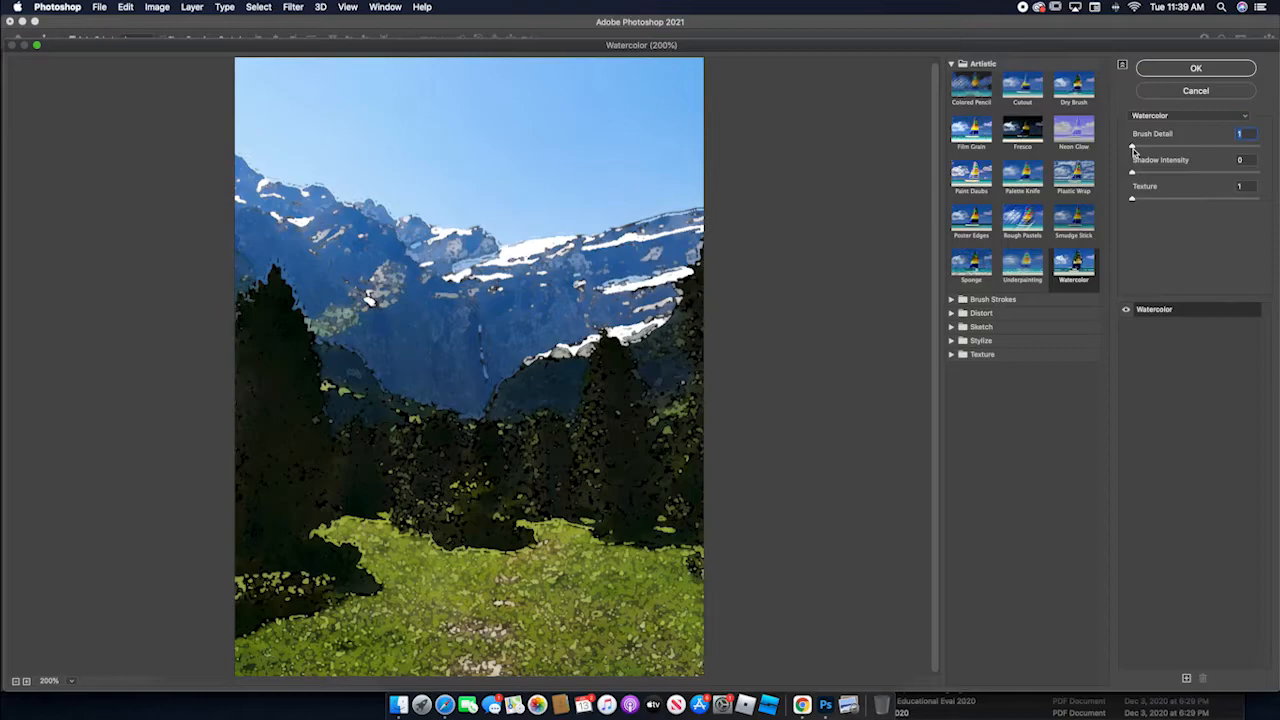
{"action": "left_click_drag", "start_coordinate": [1136, 149], "coordinate": [1204, 149]}
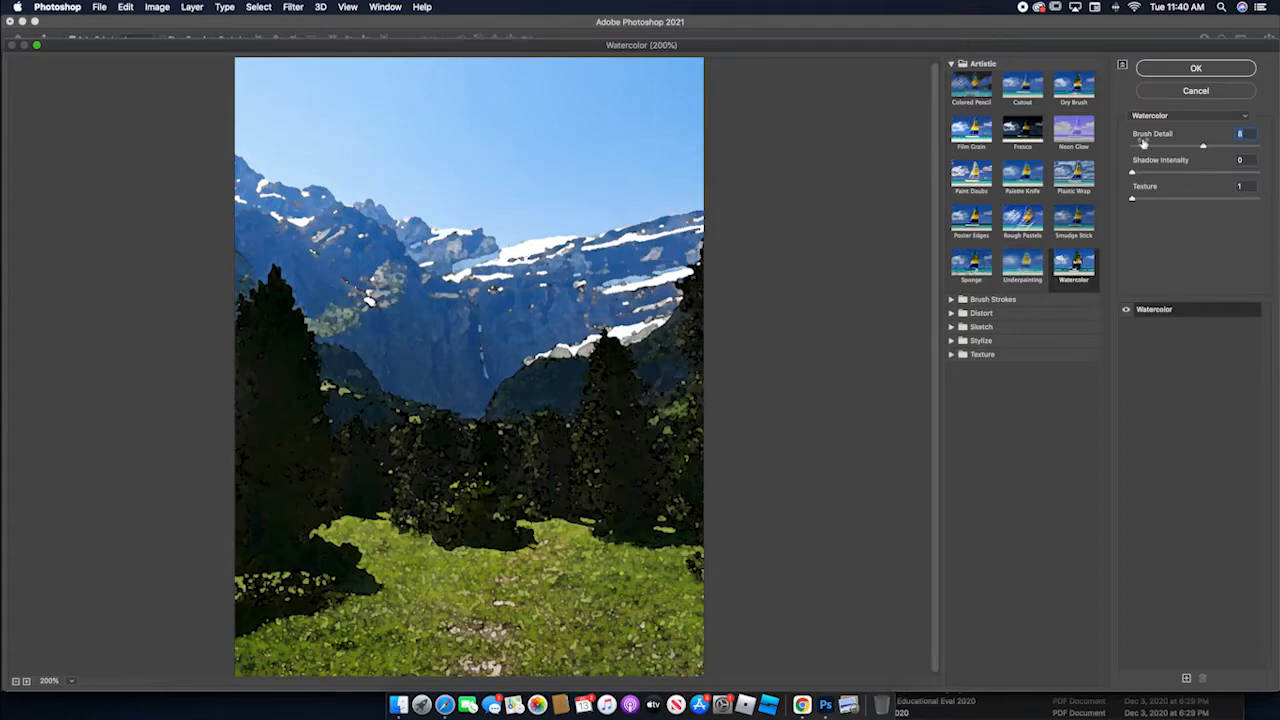
{"action": "mouse_move", "coordinate": [1133, 172]}
{"action": "left_mouse_down"}
{"action": "mouse_move", "coordinate": [1183, 174]}
{"action": "mouse_move", "coordinate": [1157, 197]}
{"action": "mouse_move", "coordinate": [1171, 202]}
{"action": "mouse_move", "coordinate": [1131, 198]}
{"action": "mouse_move", "coordinate": [1137, 171]}
{"action": "left_mouse_up"}
{"action": "left_click_drag", "start_coordinate": [1203, 147], "coordinate": [1132, 146]}
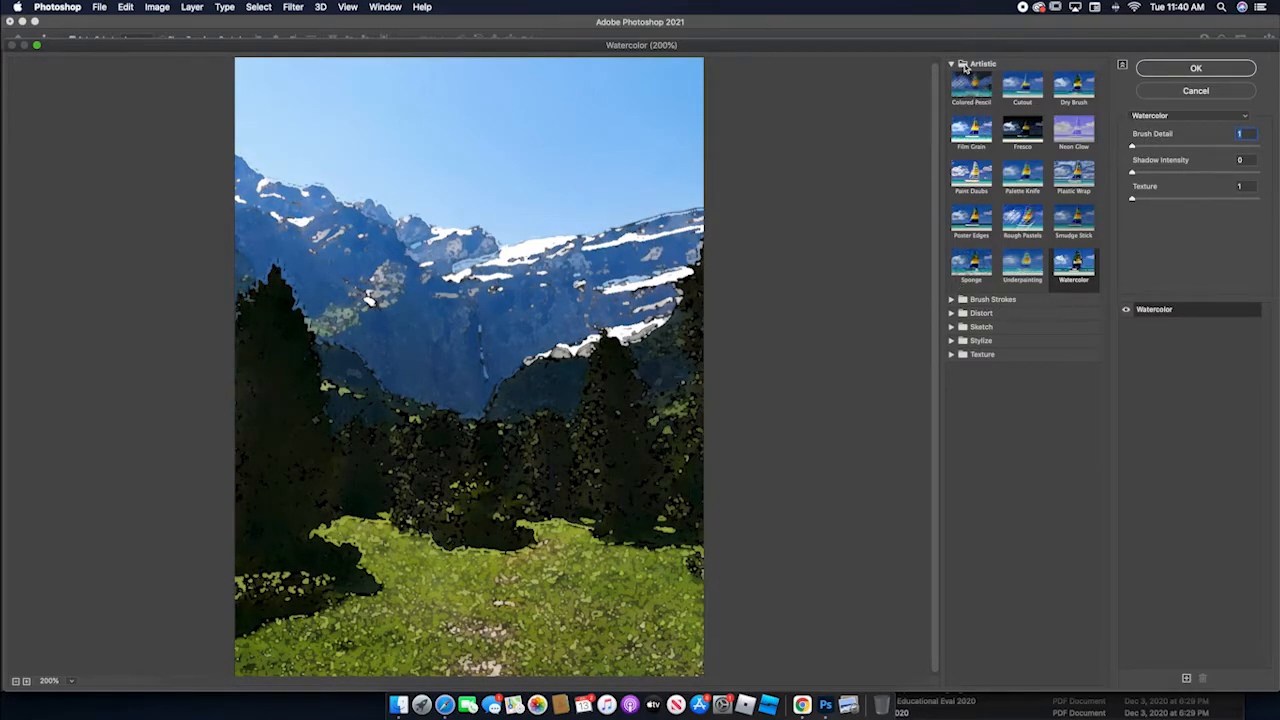
Expand the Brush Strokes, Distort, Sketch, Stylize and Texture categories and look through the complete alphabetical list of filters
{"action": "left_click", "coordinate": [951, 299]}
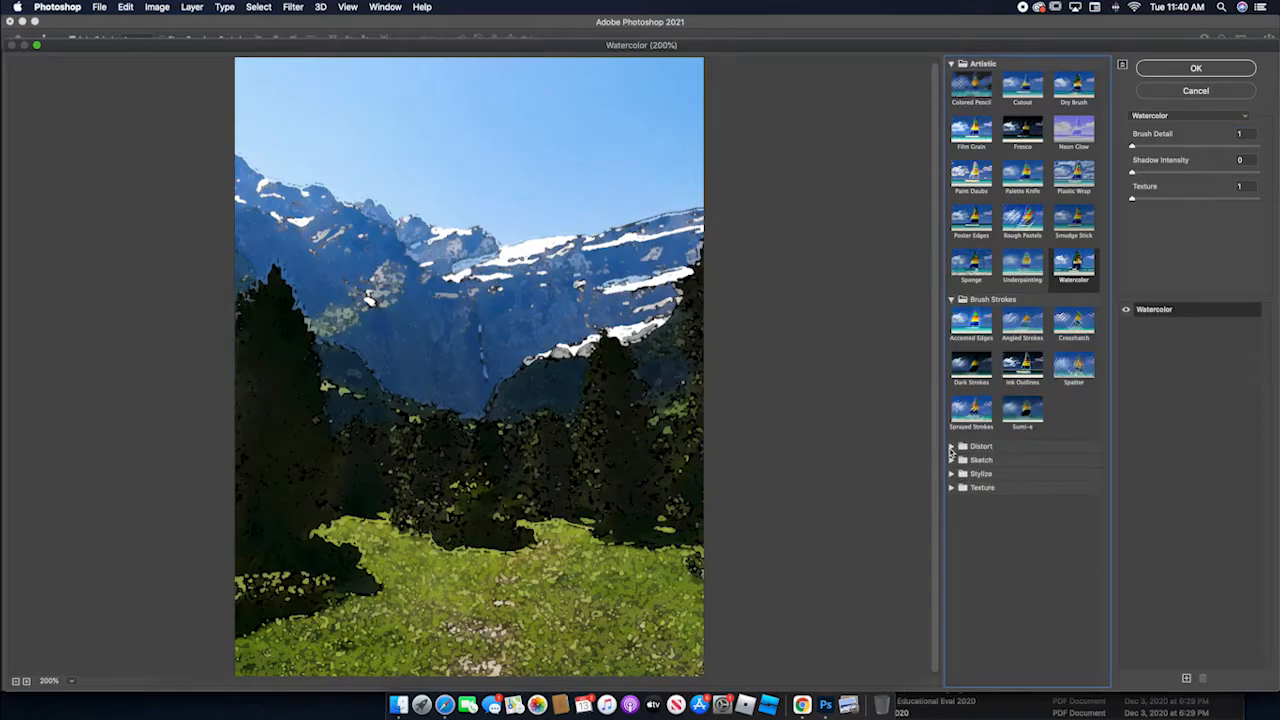
{"action": "left_click", "coordinate": [951, 446]}
{"action": "left_click", "coordinate": [951, 504]}
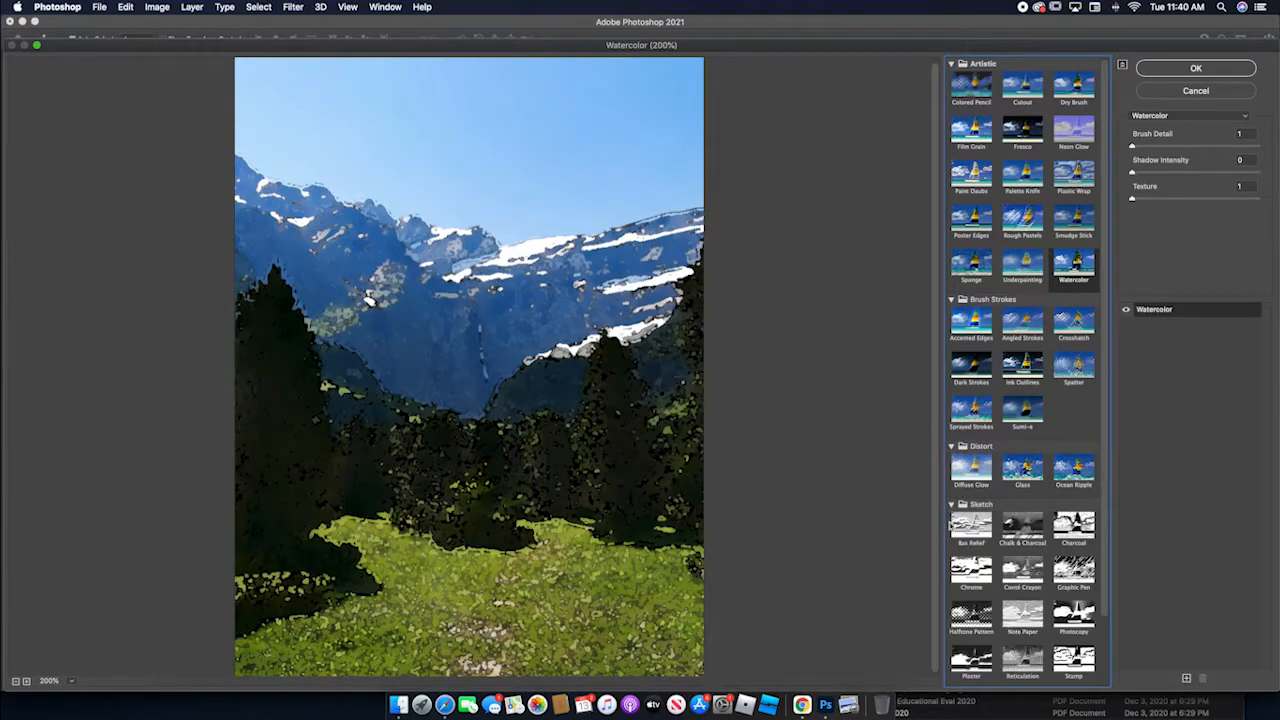
{"action": "scroll", "coordinate": [984, 574], "scroll_direction": "down", "scroll_amount": 3}
{"action": "left_click", "coordinate": [951, 665]}
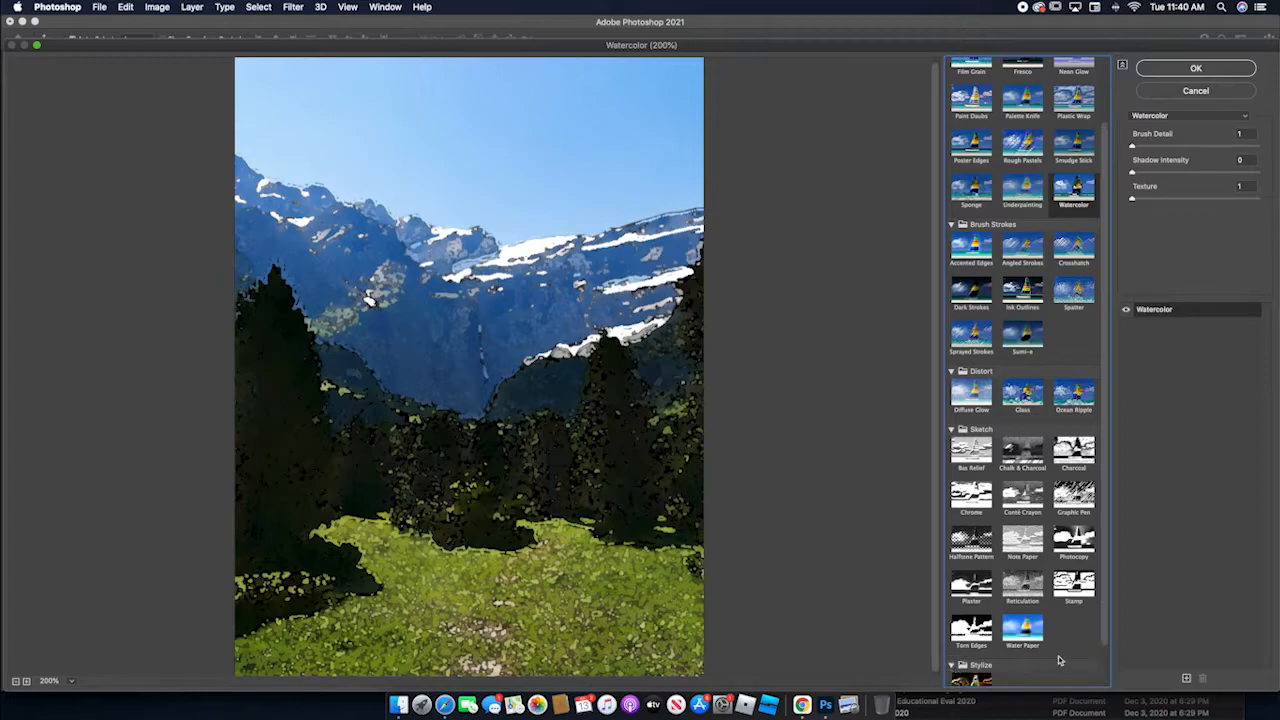
{"action": "scroll", "coordinate": [1100, 610], "scroll_direction": "down", "scroll_amount": 2}
{"action": "left_click", "coordinate": [951, 680]}
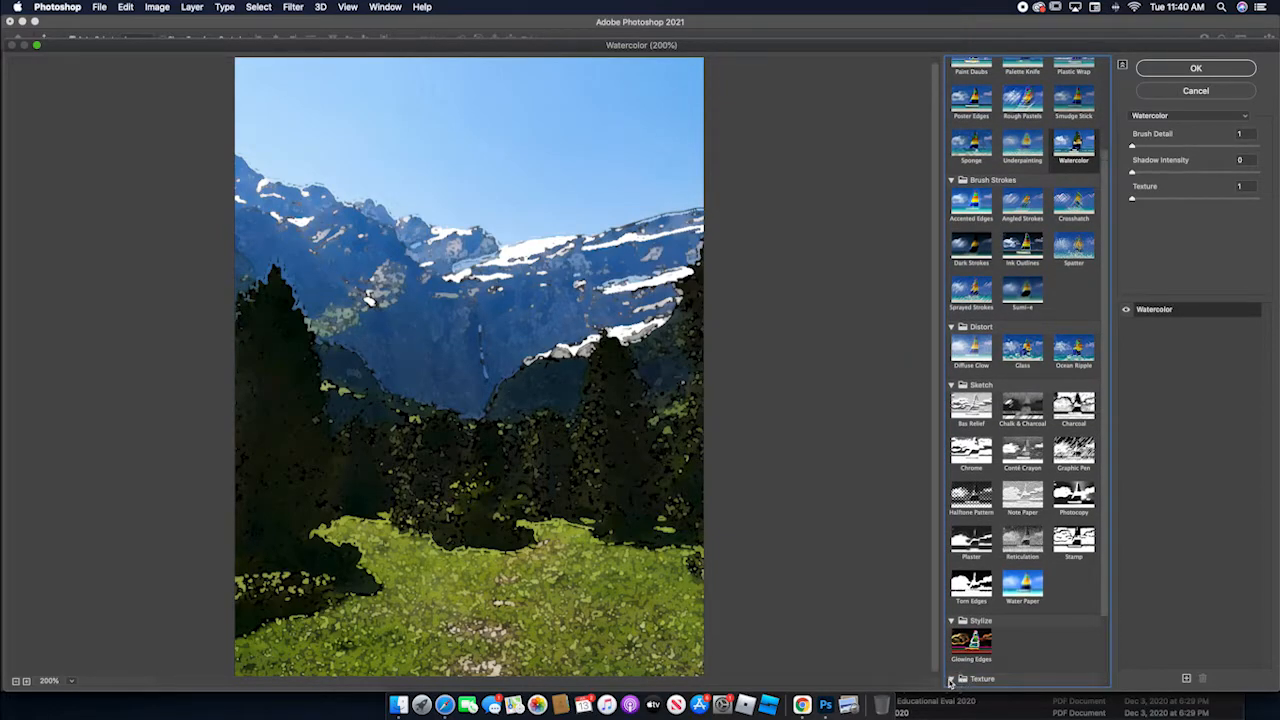
{"action": "left_click", "coordinate": [1187, 123]}
{"action": "scroll", "coordinate": [1185, 120], "scroll_direction": "up", "scroll_amount": 10}
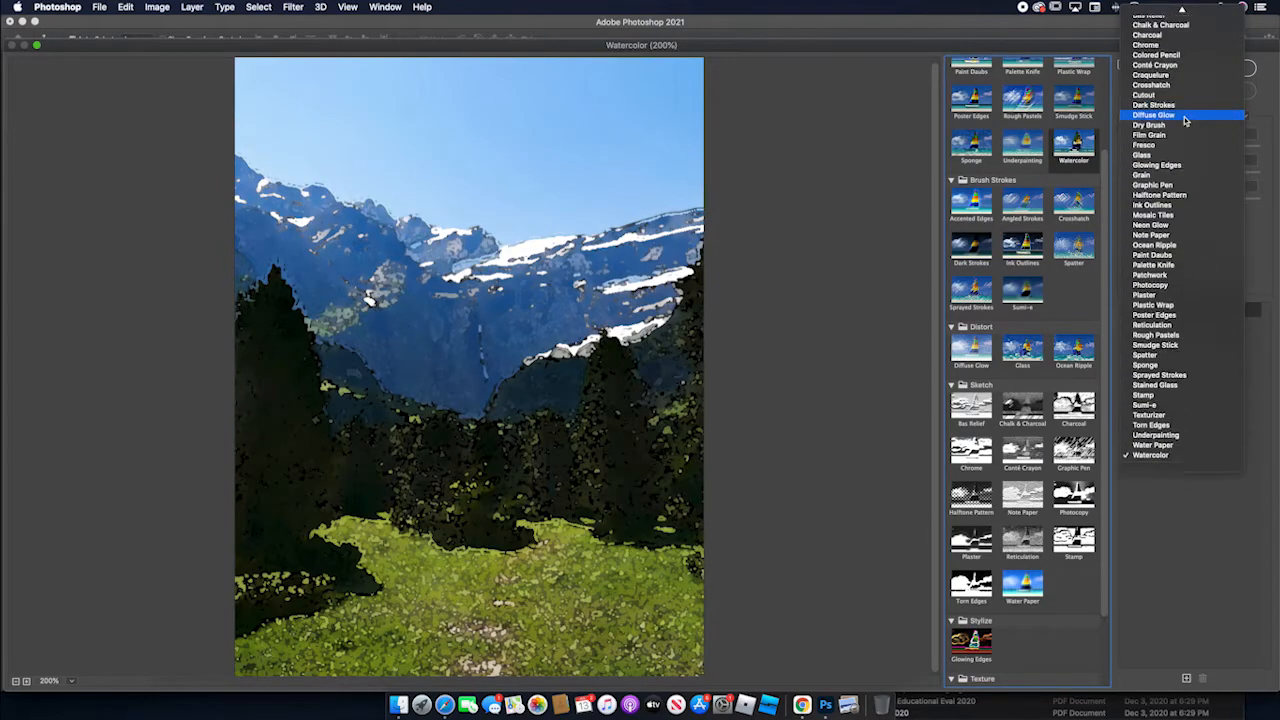
{"action": "scroll", "coordinate": [1185, 120], "scroll_direction": "up", "scroll_amount": 2}
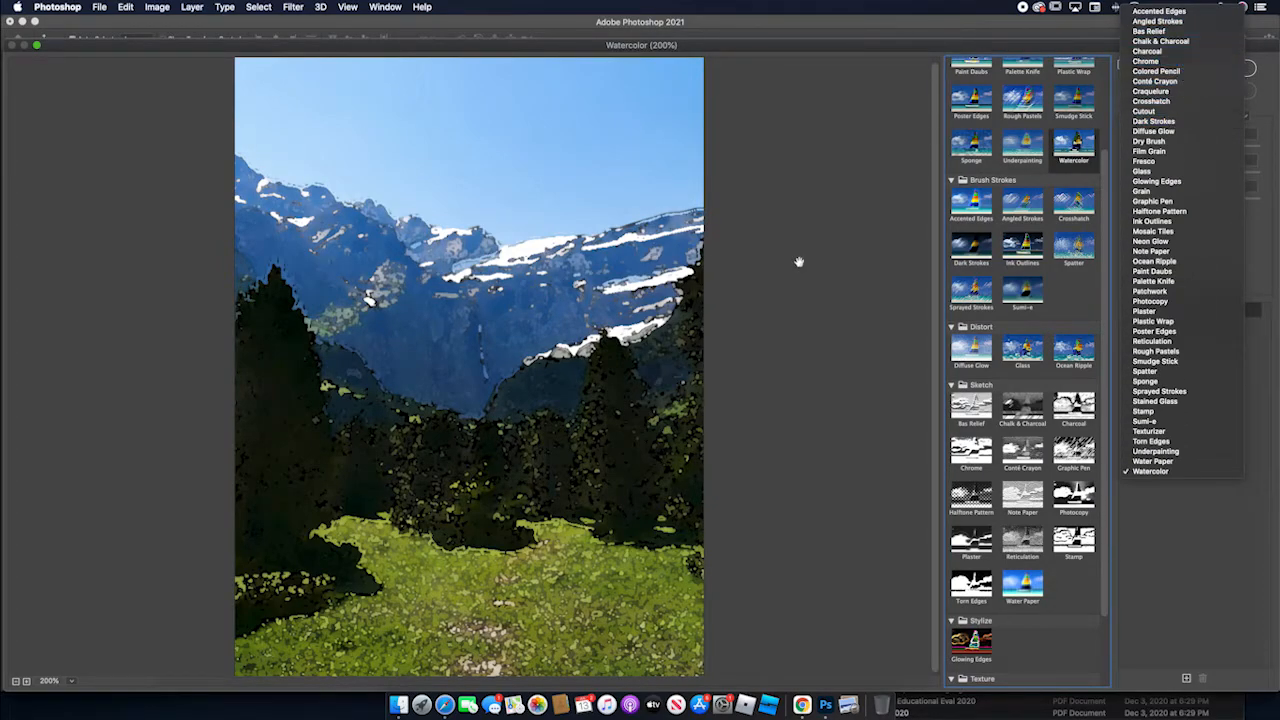
{"action": "left_click", "coordinate": [897, 313]}
{"action": "scroll", "coordinate": [1031, 366], "scroll_direction": "up", "scroll_amount": 3}
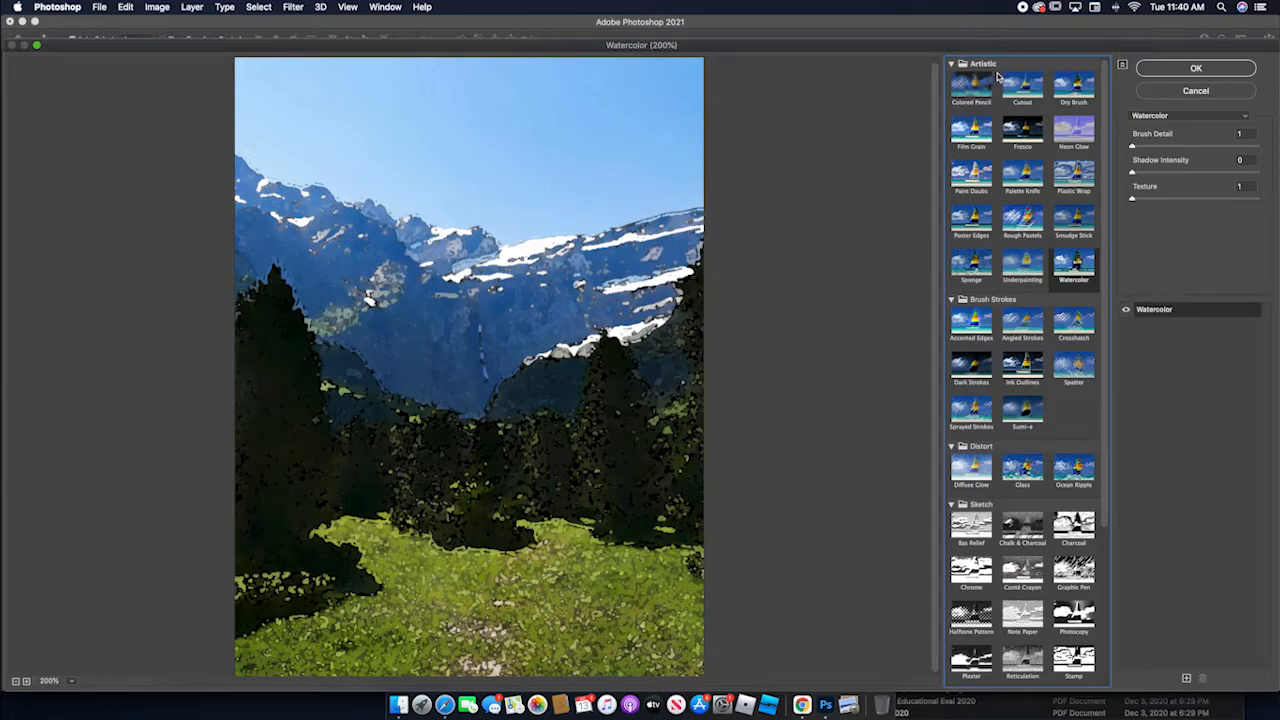
Preview the Film Grain, Rough Pastels and Dark Strokes filters on the photo
{"action": "left_click", "coordinate": [938, 138]}
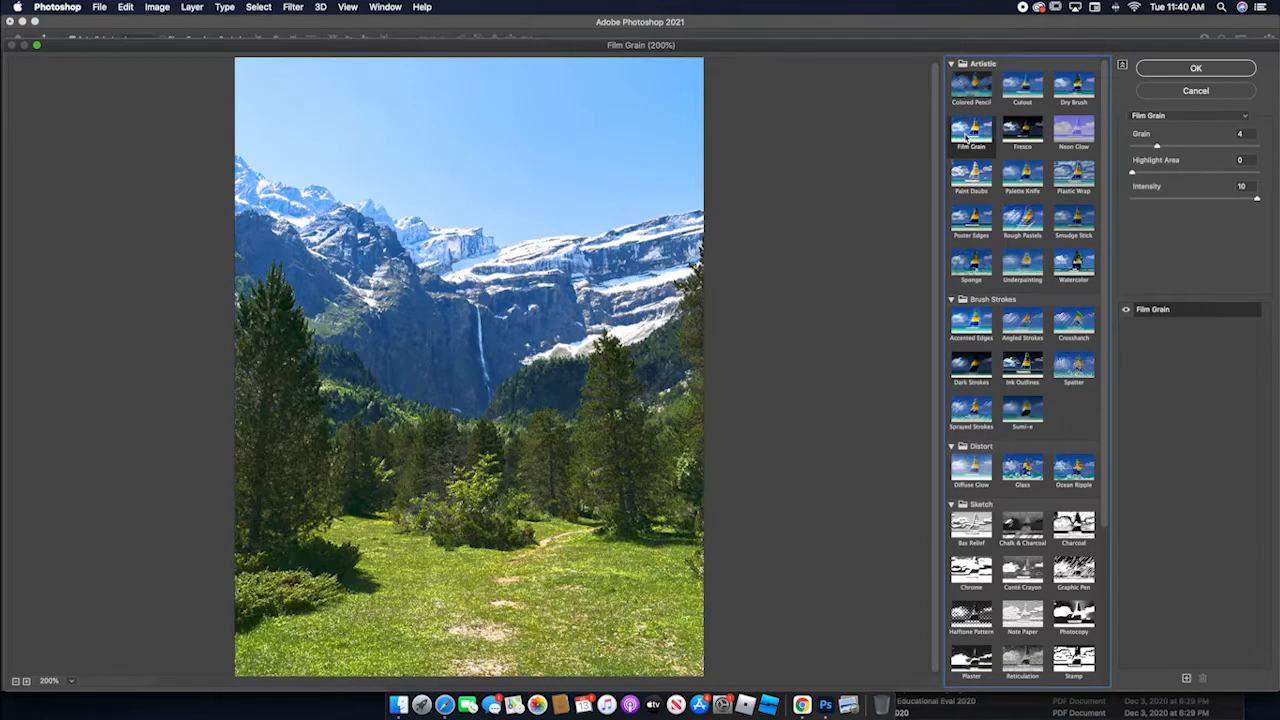
{"action": "left_click", "coordinate": [1027, 220]}
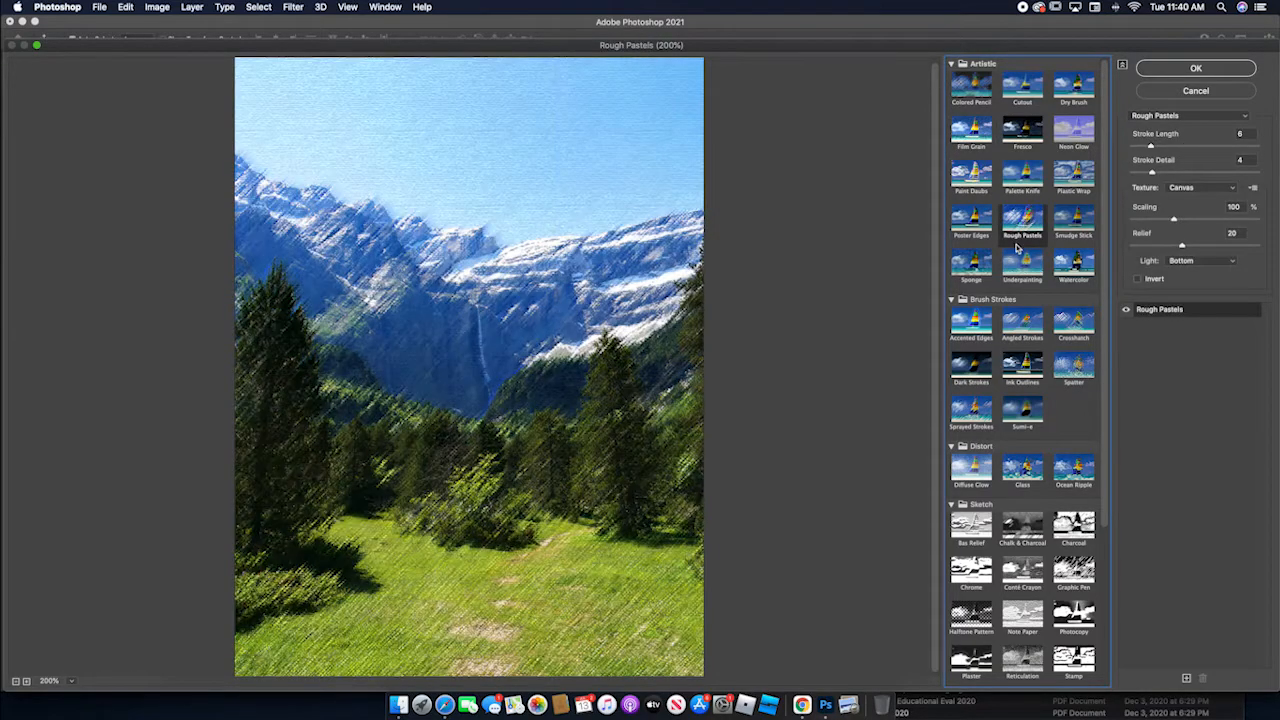
{"action": "left_click", "coordinate": [973, 367]}
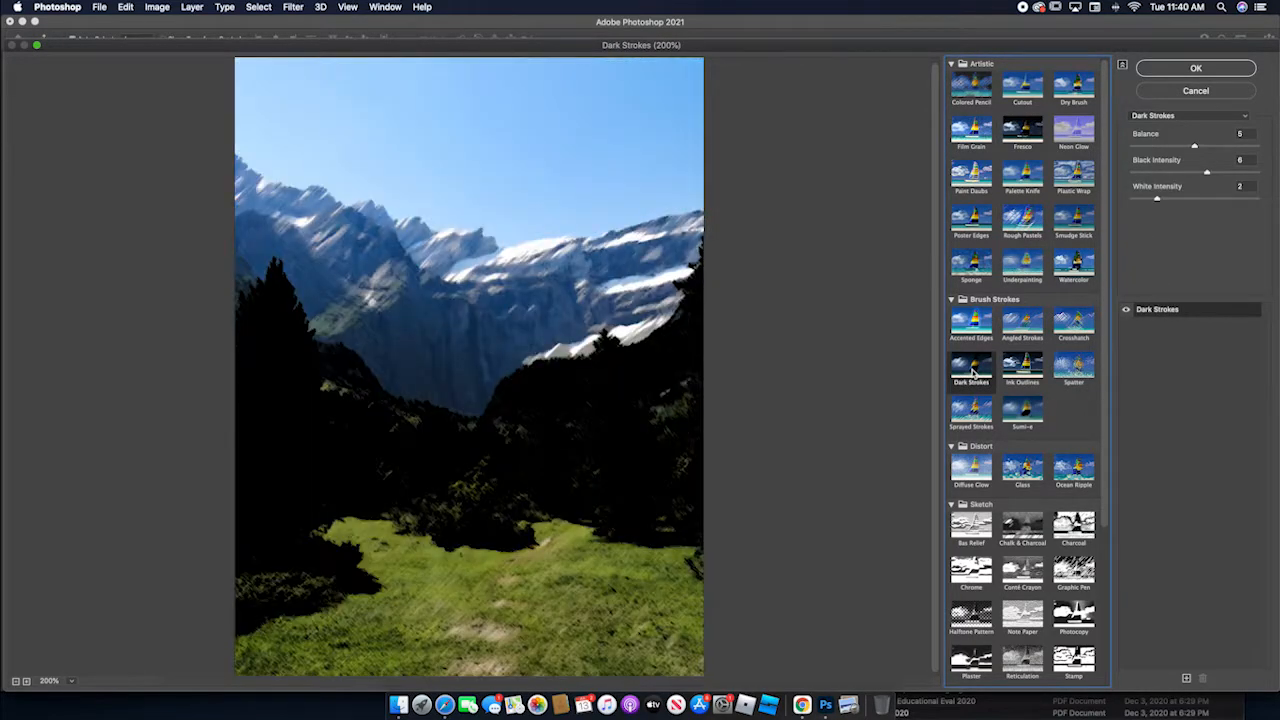
Preview the Sketch filters Bas Relief, Graphic Pen and Halftone Pattern, with the halftone size at 1
{"action": "scroll", "coordinate": [973, 372], "scroll_direction": "down", "scroll_amount": 5}
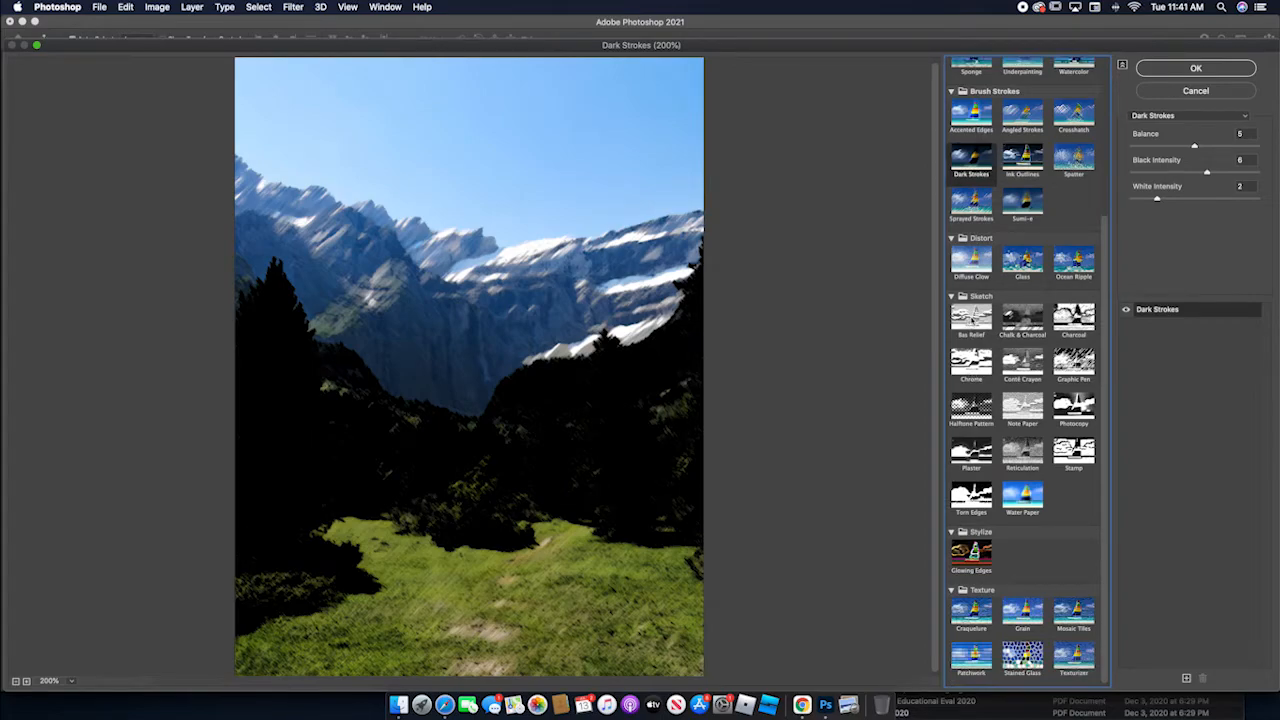
{"action": "left_click", "coordinate": [972, 318]}
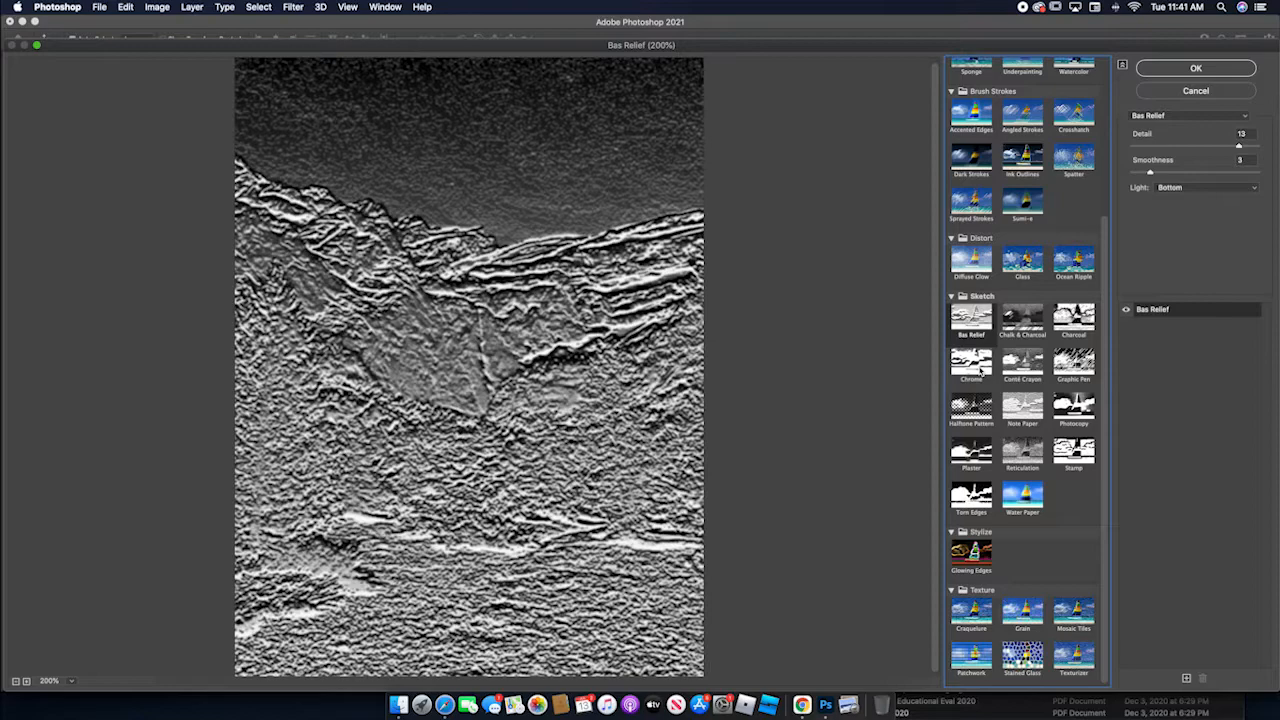
{"action": "left_click", "coordinate": [1074, 366]}
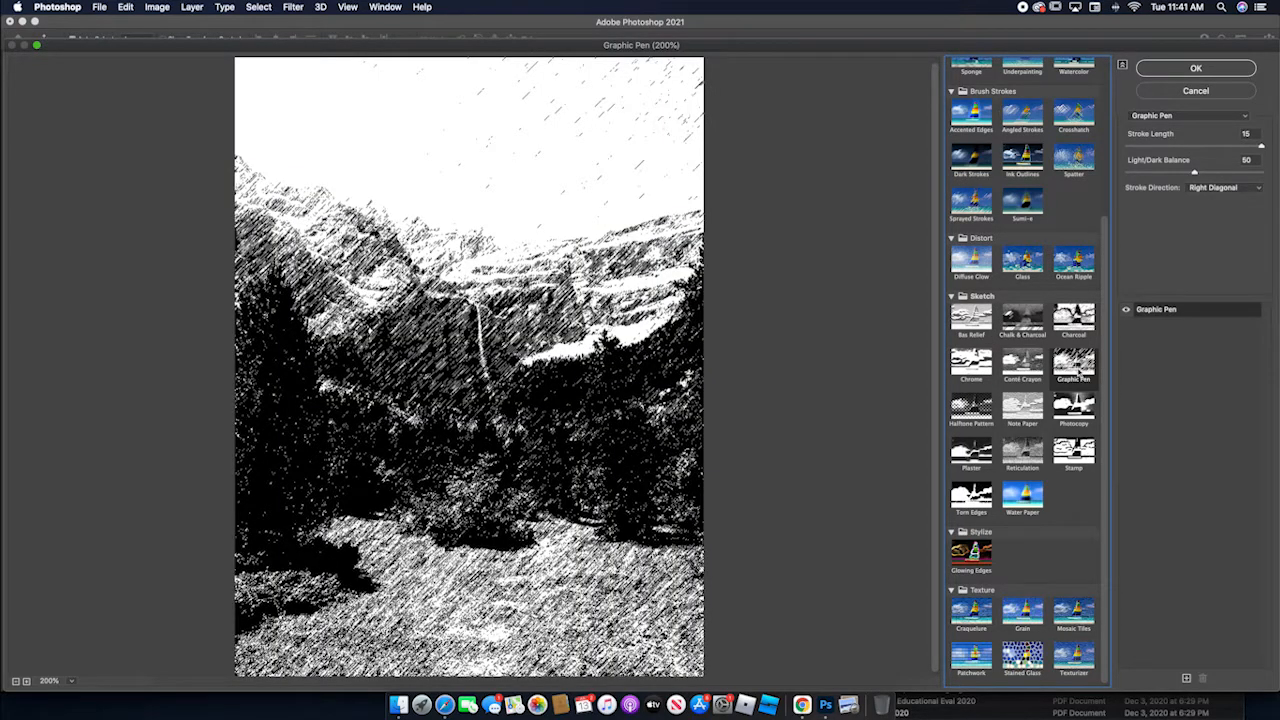
{"action": "left_click", "coordinate": [975, 410]}
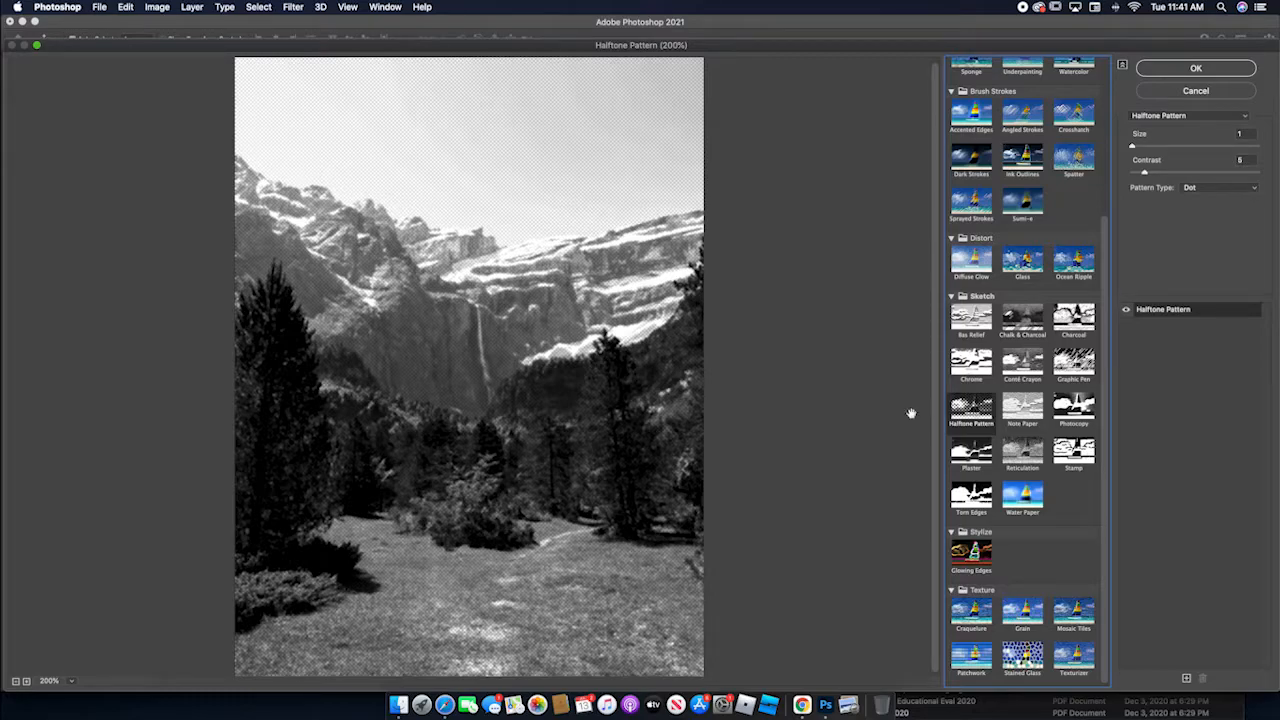
{"action": "left_click_drag", "start_coordinate": [1132, 147], "coordinate": [1102, 146]}
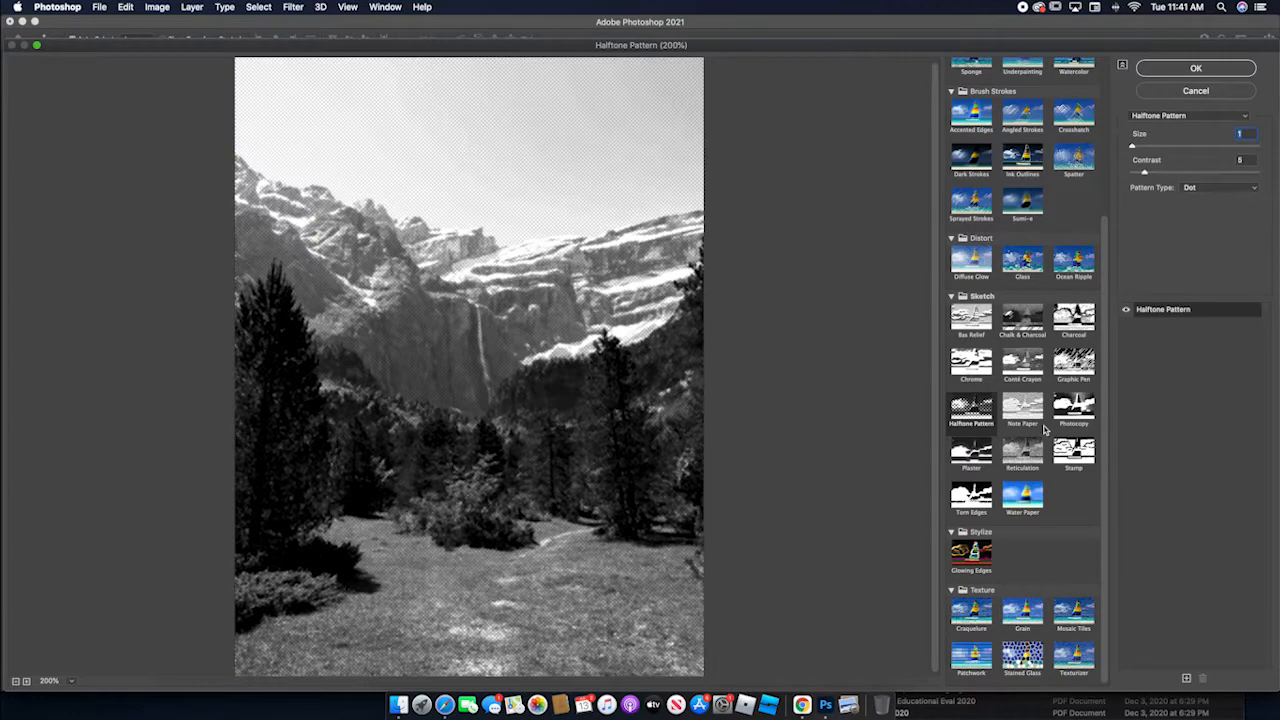
Preview Glowing Edges, Grain and Mosaic Tiles, setting the mosaic's Tile Size to 8 and Grout Width to 5
{"action": "left_click", "coordinate": [984, 550]}
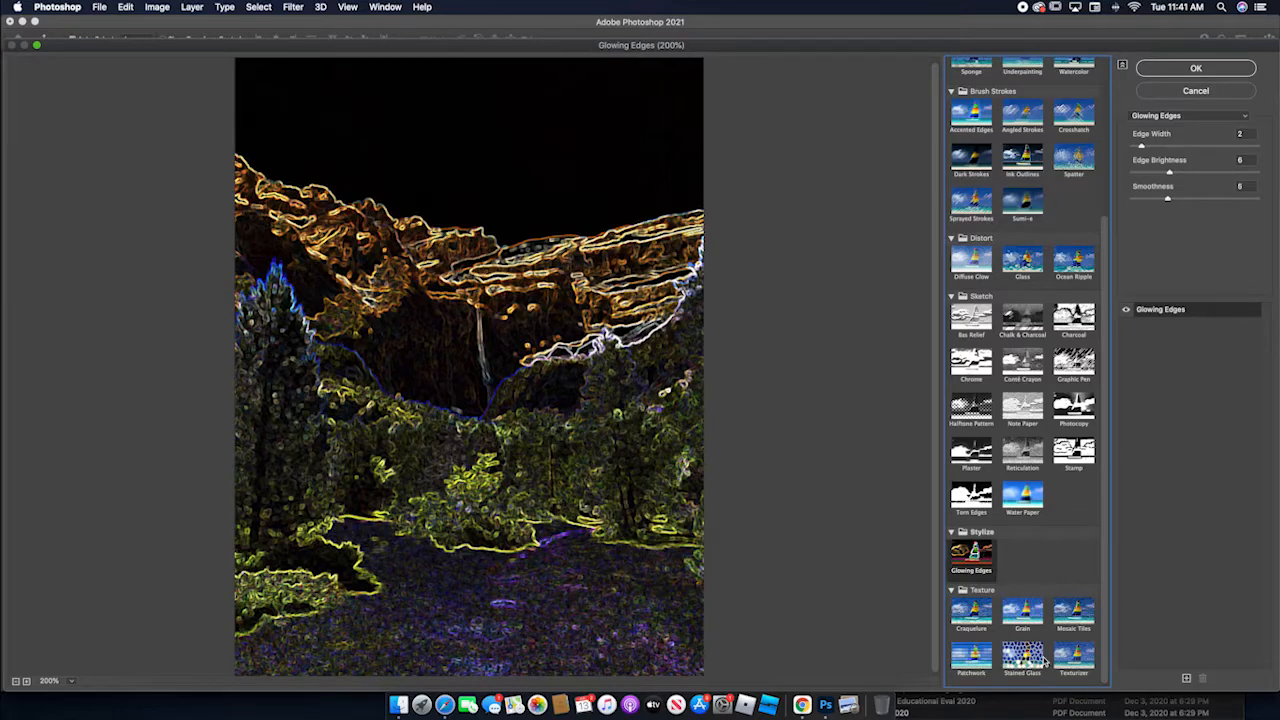
{"action": "left_click", "coordinate": [1020, 617]}
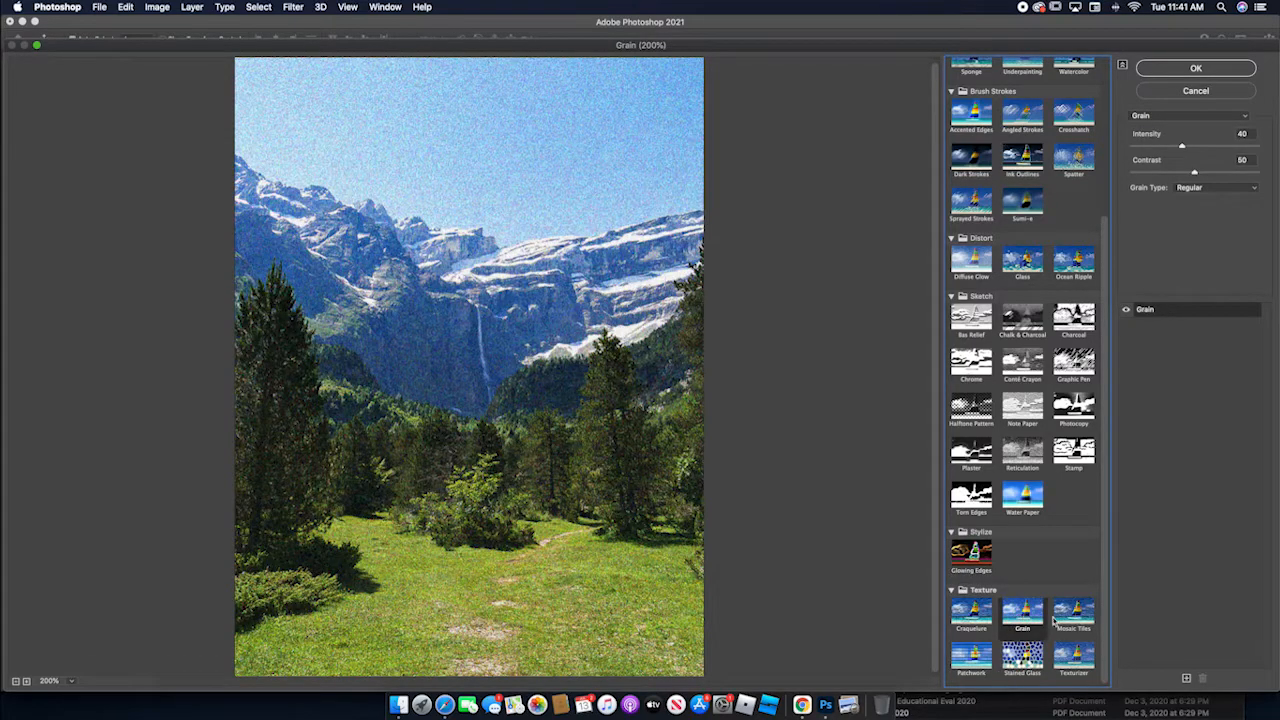
{"action": "left_click", "coordinate": [1078, 622]}
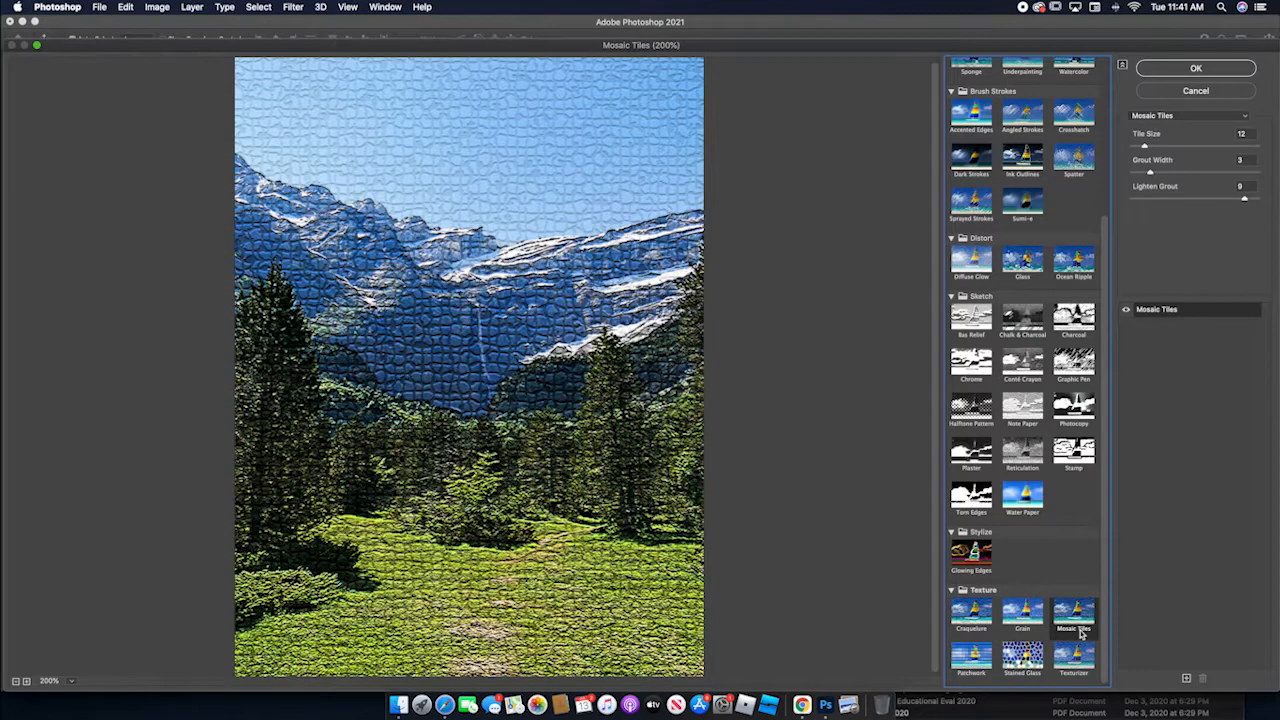
{"action": "mouse_move", "coordinate": [1146, 146]}
{"action": "left_mouse_down"}
{"action": "mouse_move", "coordinate": [1162, 146]}
{"action": "mouse_move", "coordinate": [1132, 147]}
{"action": "mouse_move", "coordinate": [1164, 172]}
{"action": "mouse_move", "coordinate": [1141, 148]}
{"action": "left_mouse_up"}
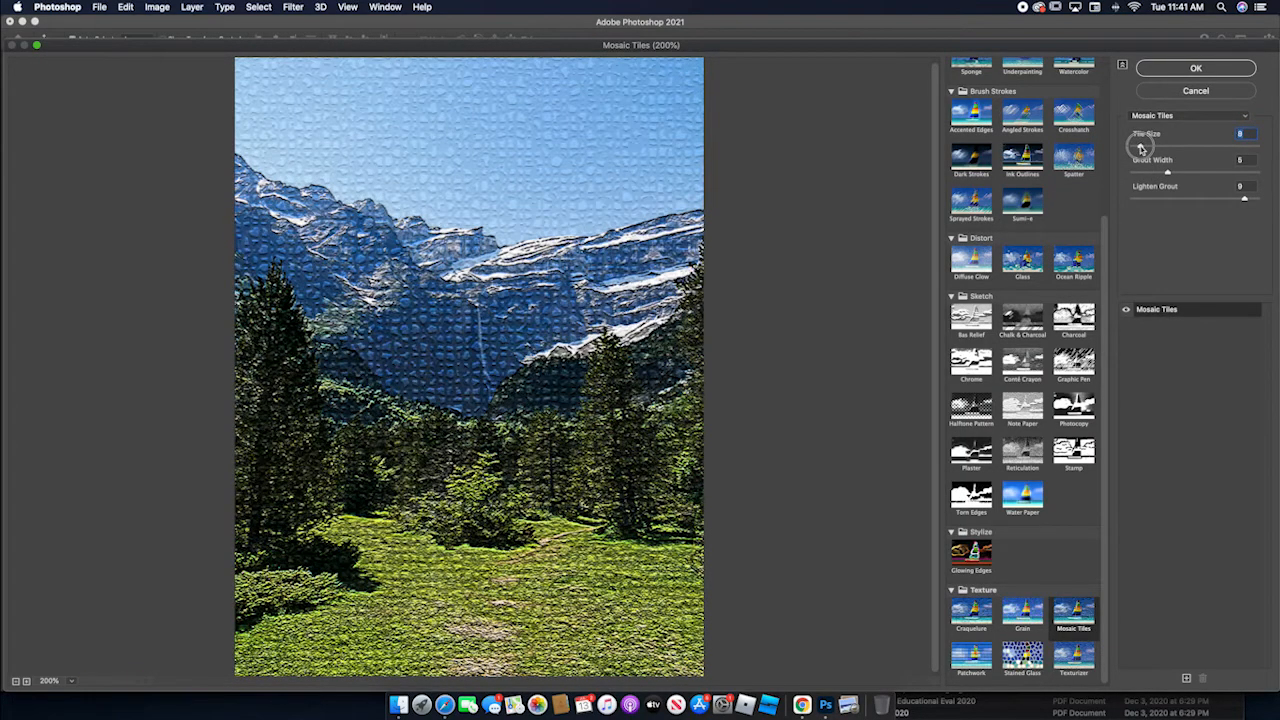
Apply Poster Edges with Edge Thickness, Edge Intensity and Posterization all at 4, and compare the photo before and after in the history
{"action": "left_click_drag", "start_coordinate": [1101, 251], "coordinate": [1110, 88]}
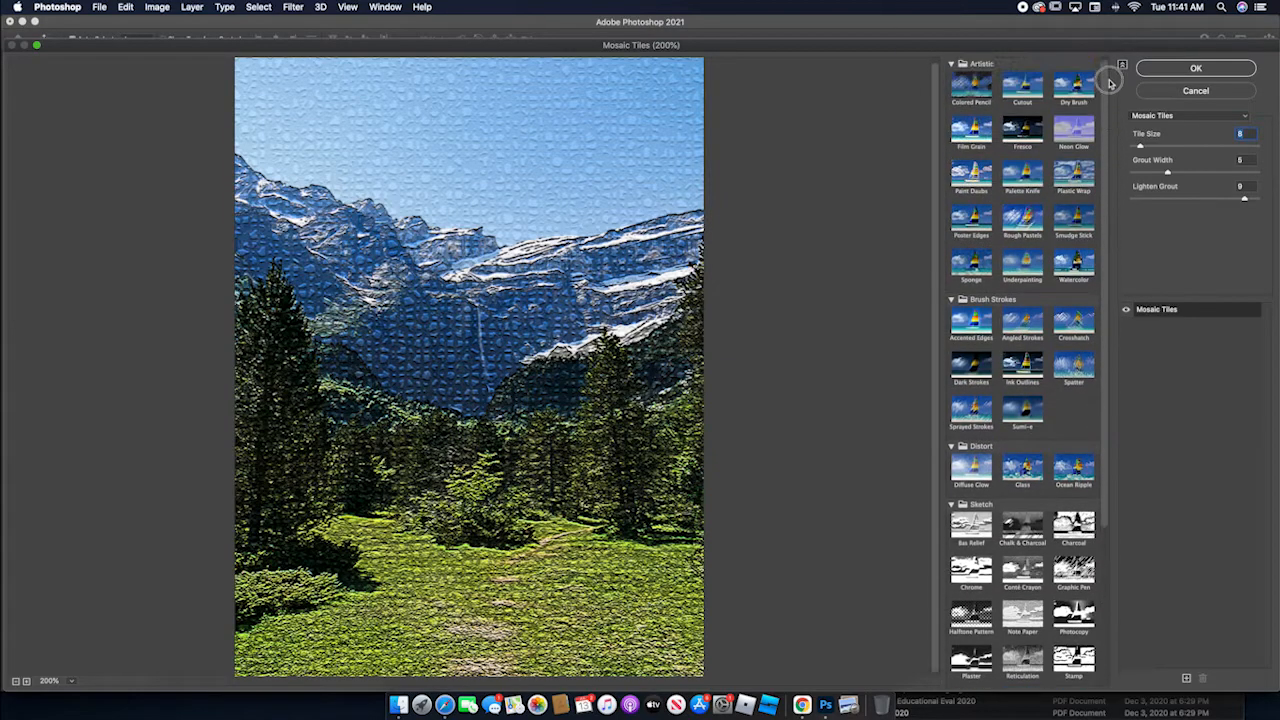
{"action": "left_click", "coordinate": [1075, 130]}
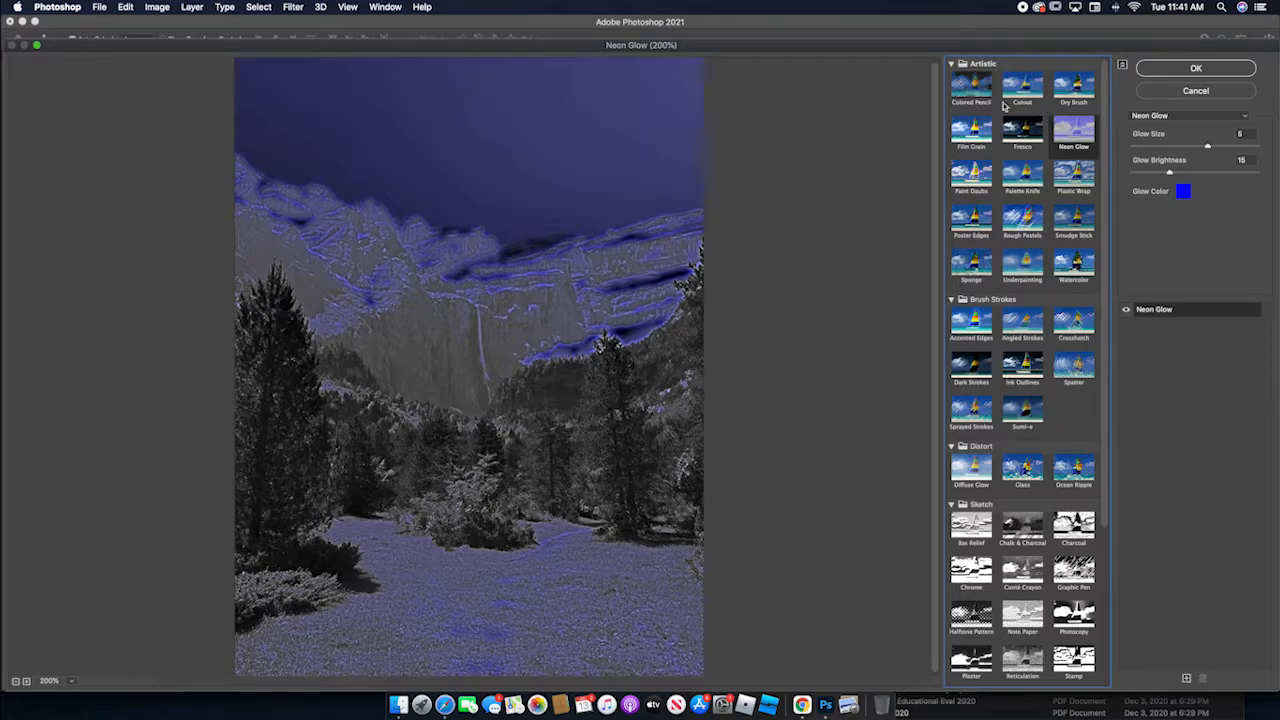
{"action": "left_click", "coordinate": [976, 220]}
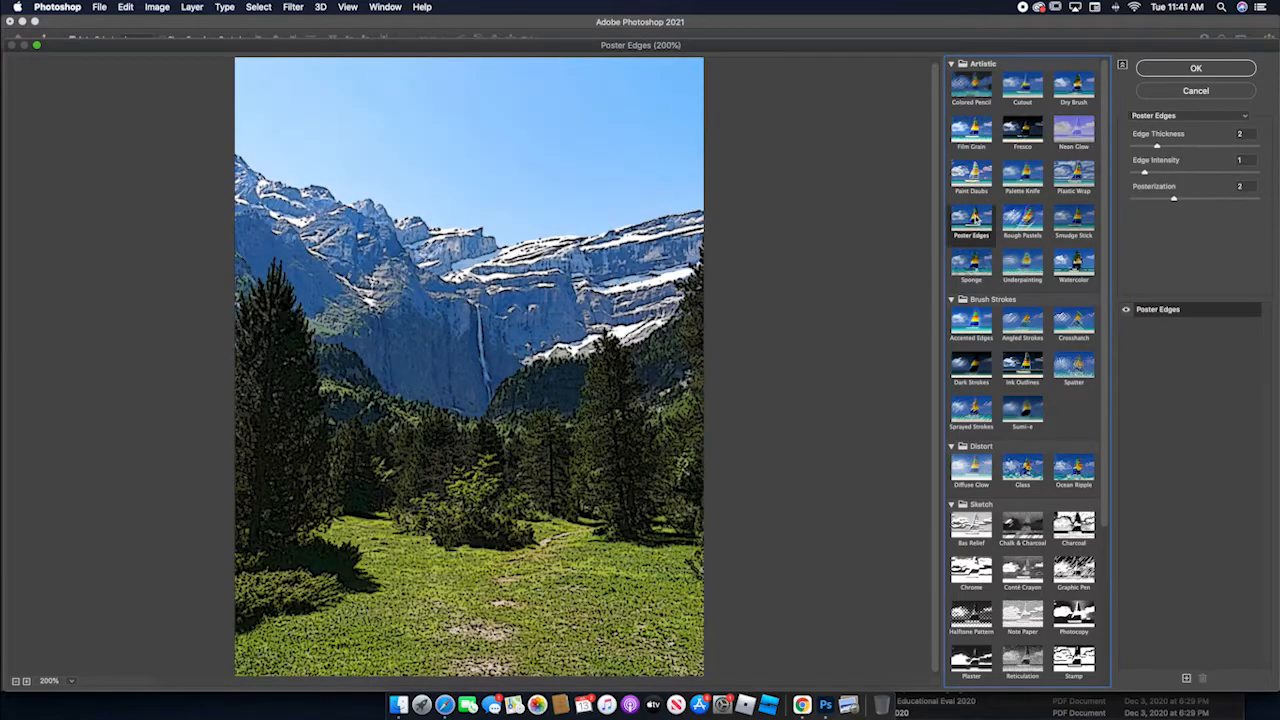
{"action": "left_click", "coordinate": [1157, 147]}
{"action": "left_click_drag", "start_coordinate": [1157, 147], "coordinate": [1211, 197]}
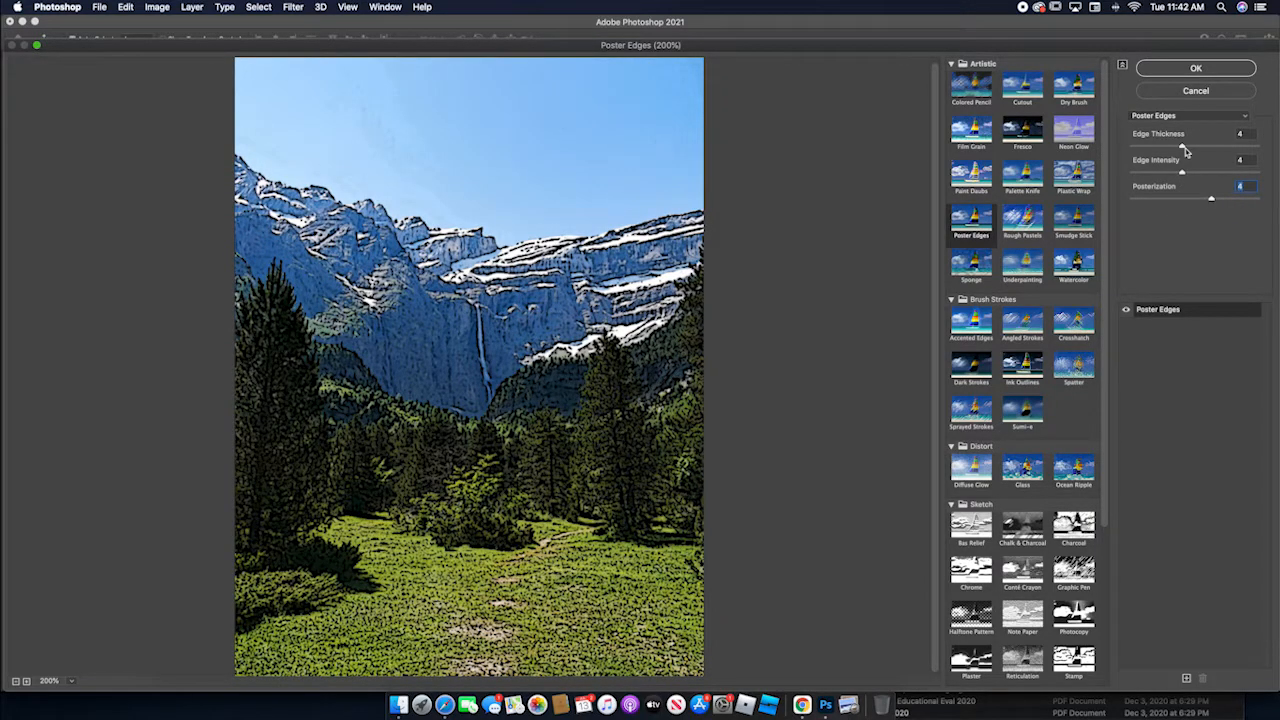
{"action": "left_click", "coordinate": [1164, 70]}
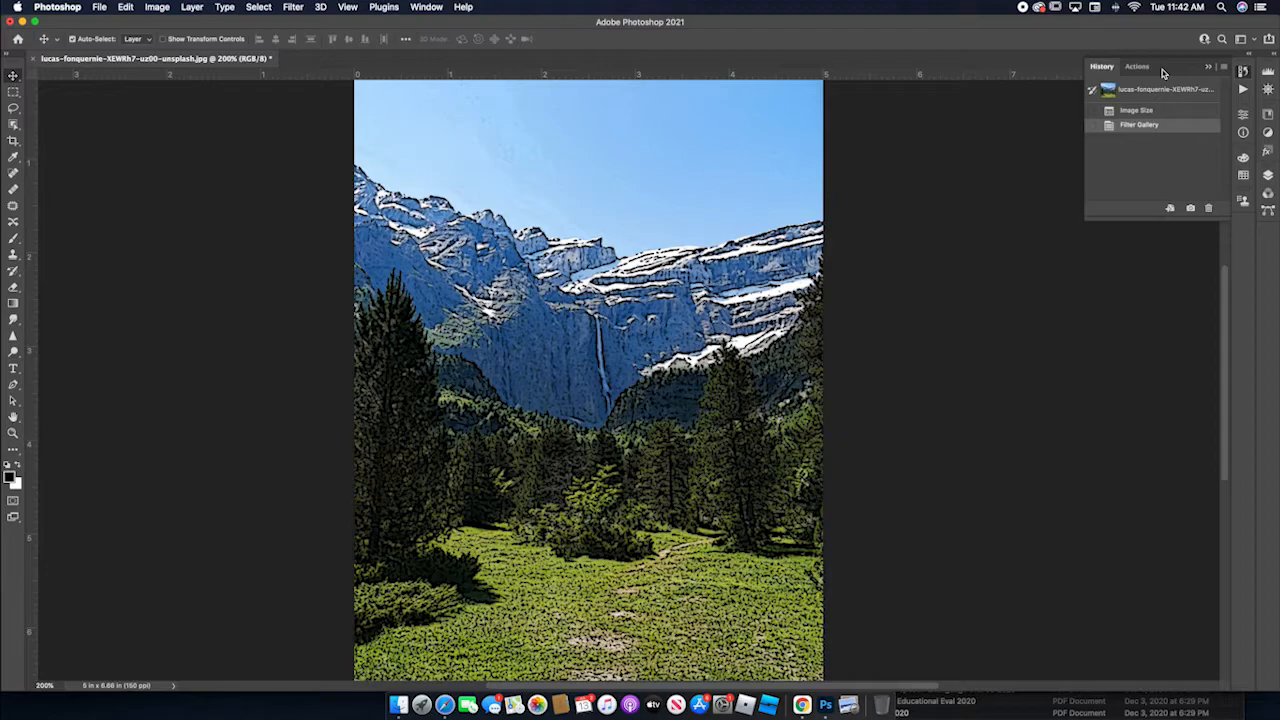
{"action": "left_click", "coordinate": [1136, 110]}
{"action": "left_click", "coordinate": [1140, 127]}
Reopen the Filter Gallery and choose Underpainting with Brush Size 0, Texture Coverage 5, Scaling 50% and Relief 24
{"action": "left_click", "coordinate": [290, 8]}
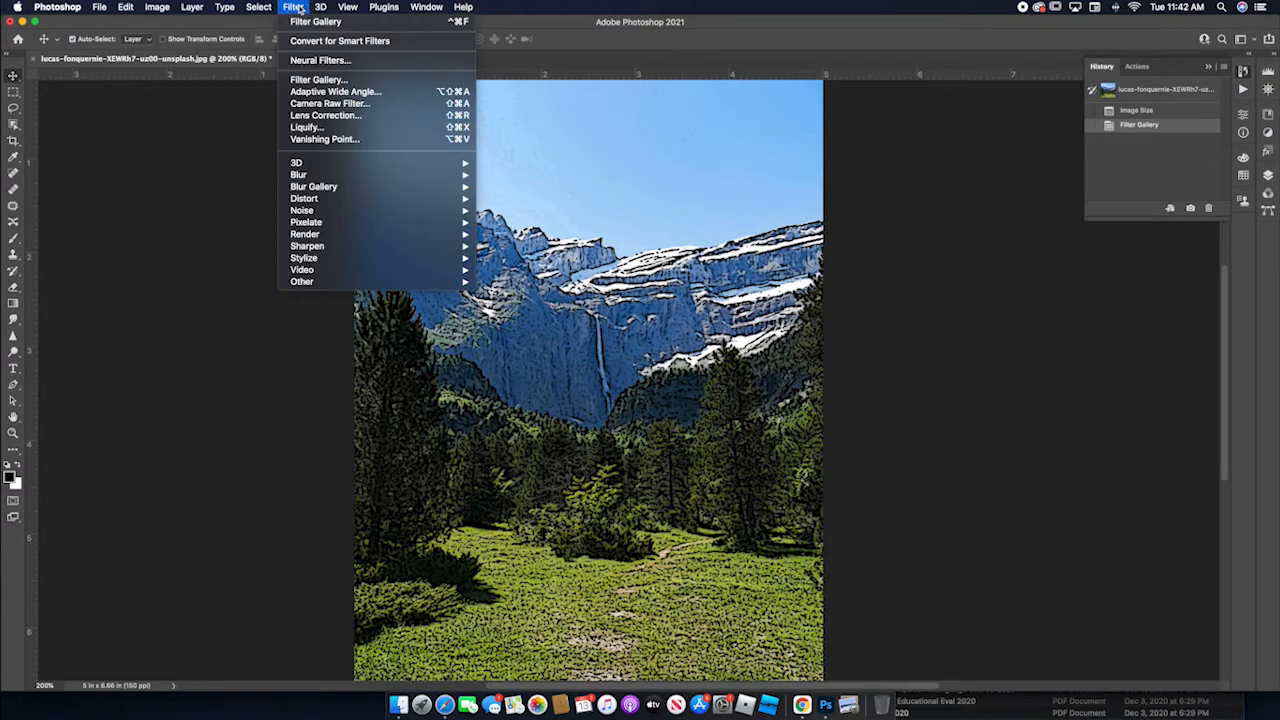
{"action": "left_click", "coordinate": [316, 80]}
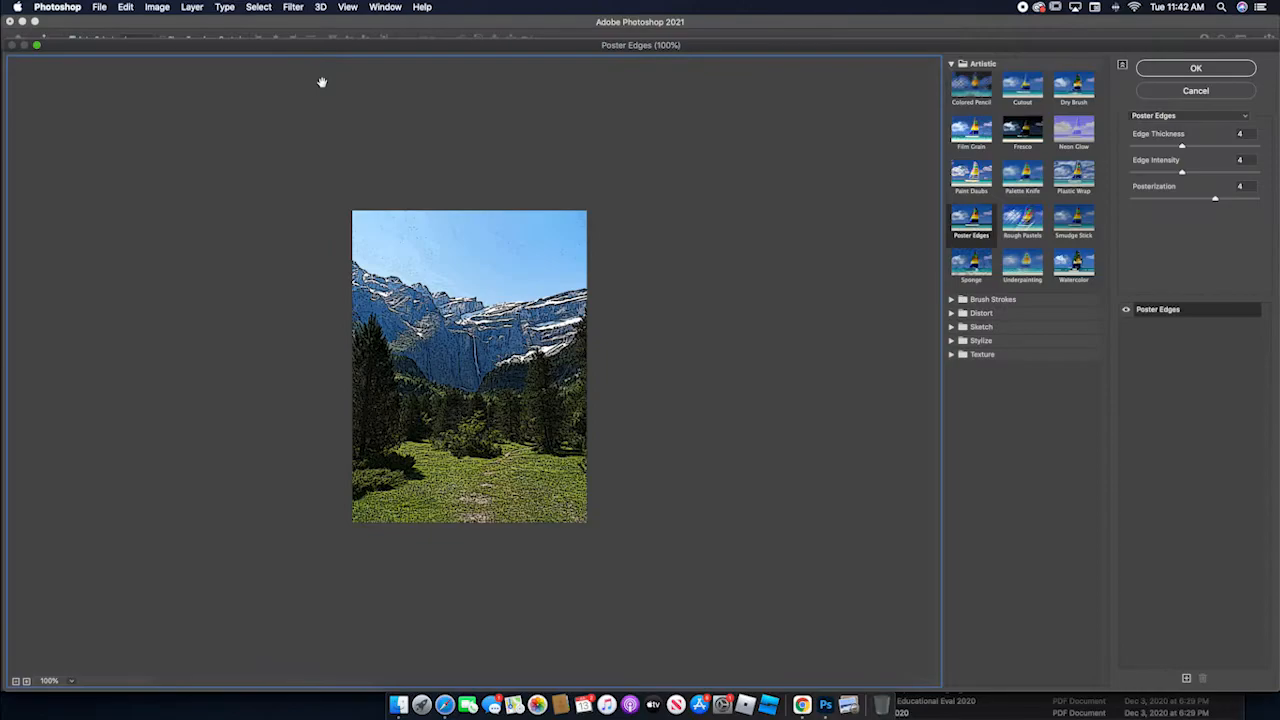
{"action": "left_click", "coordinate": [27, 681]}
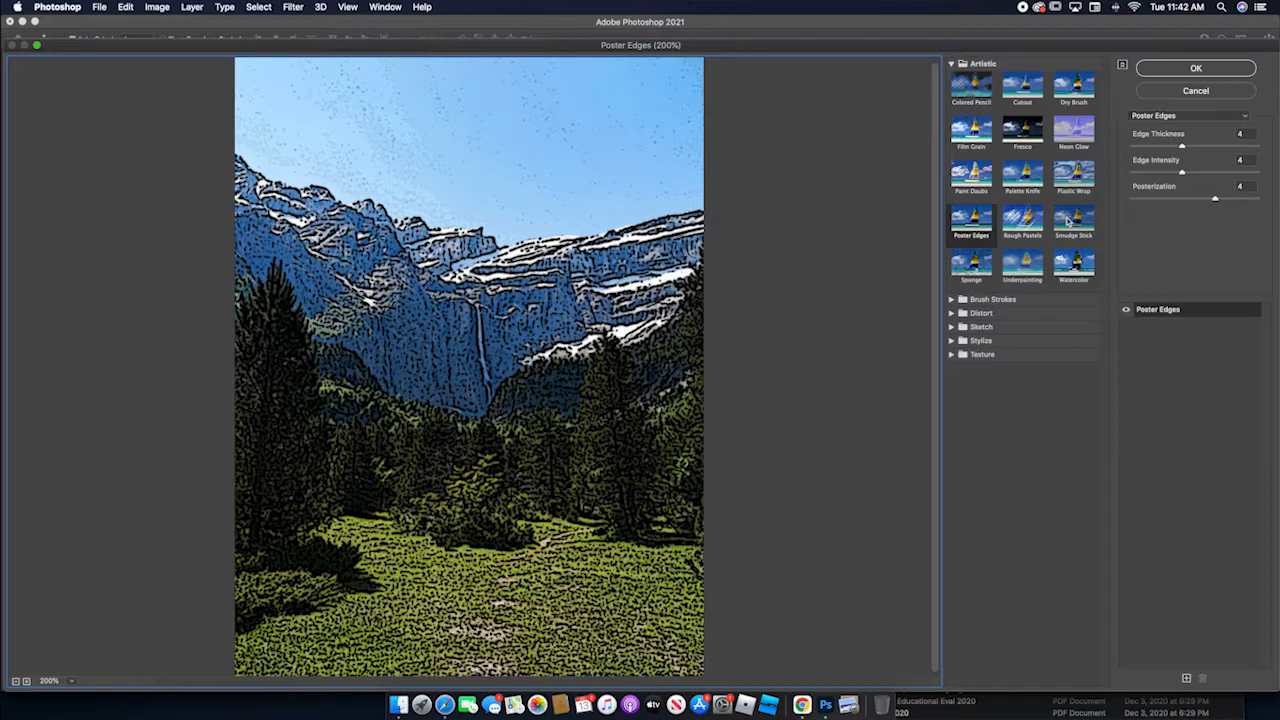
{"action": "left_click", "coordinate": [1036, 266]}
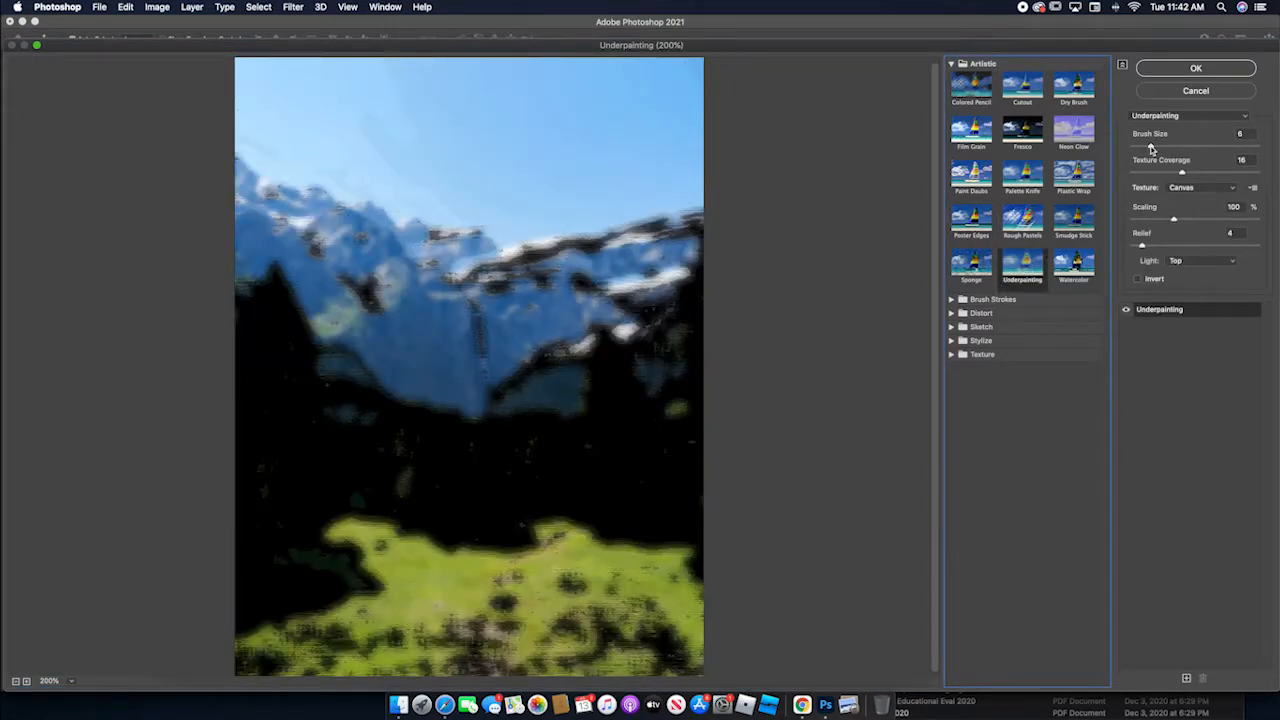
{"action": "mouse_move", "coordinate": [1151, 148]}
{"action": "left_mouse_down"}
{"action": "mouse_move", "coordinate": [1127, 148]}
{"action": "mouse_move", "coordinate": [1175, 173]}
{"action": "mouse_move", "coordinate": [1120, 177]}
{"action": "mouse_move", "coordinate": [1149, 177]}
{"action": "left_mouse_up"}
{"action": "left_click_drag", "start_coordinate": [1175, 219], "coordinate": [1188, 251]}
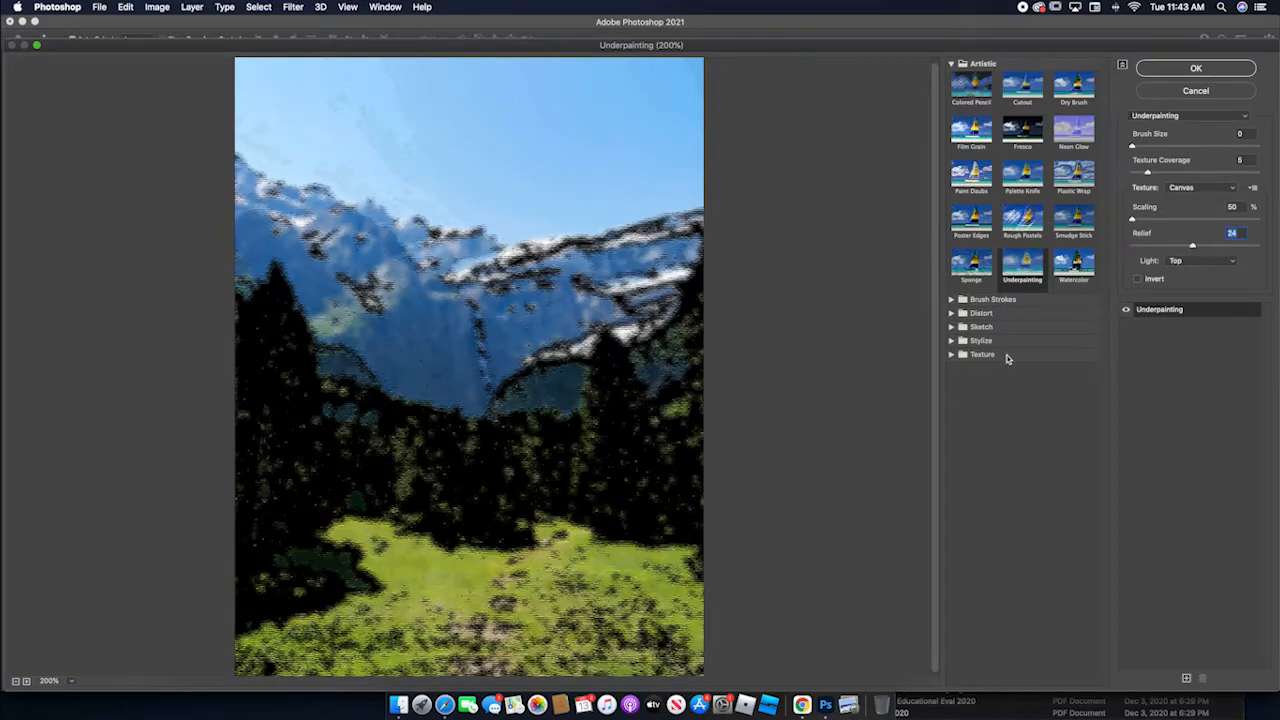
Preview the Brush Strokes filters Accented Edges, Crosshatch, Sprayed Strokes and Sumi-e on the photo, returning to Sprayed Strokes
{"action": "left_click", "coordinate": [953, 300]}
{"action": "left_click", "coordinate": [980, 342]}
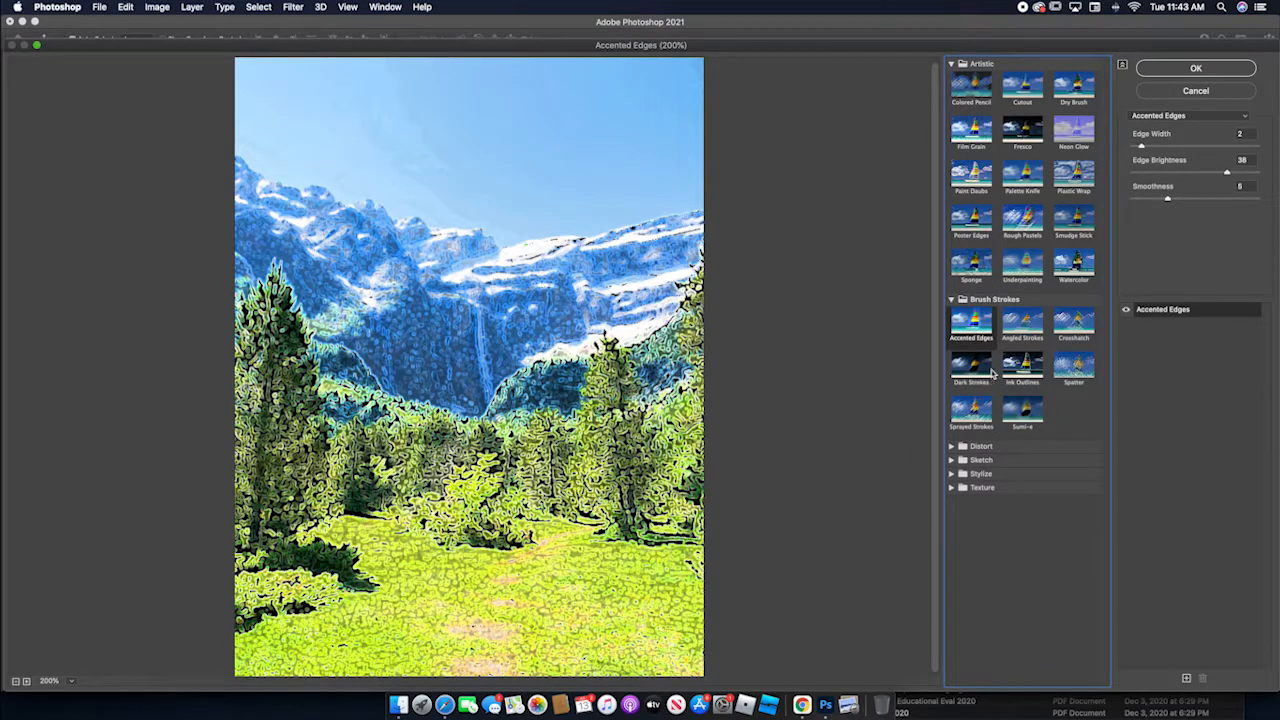
{"action": "left_click", "coordinate": [1077, 330]}
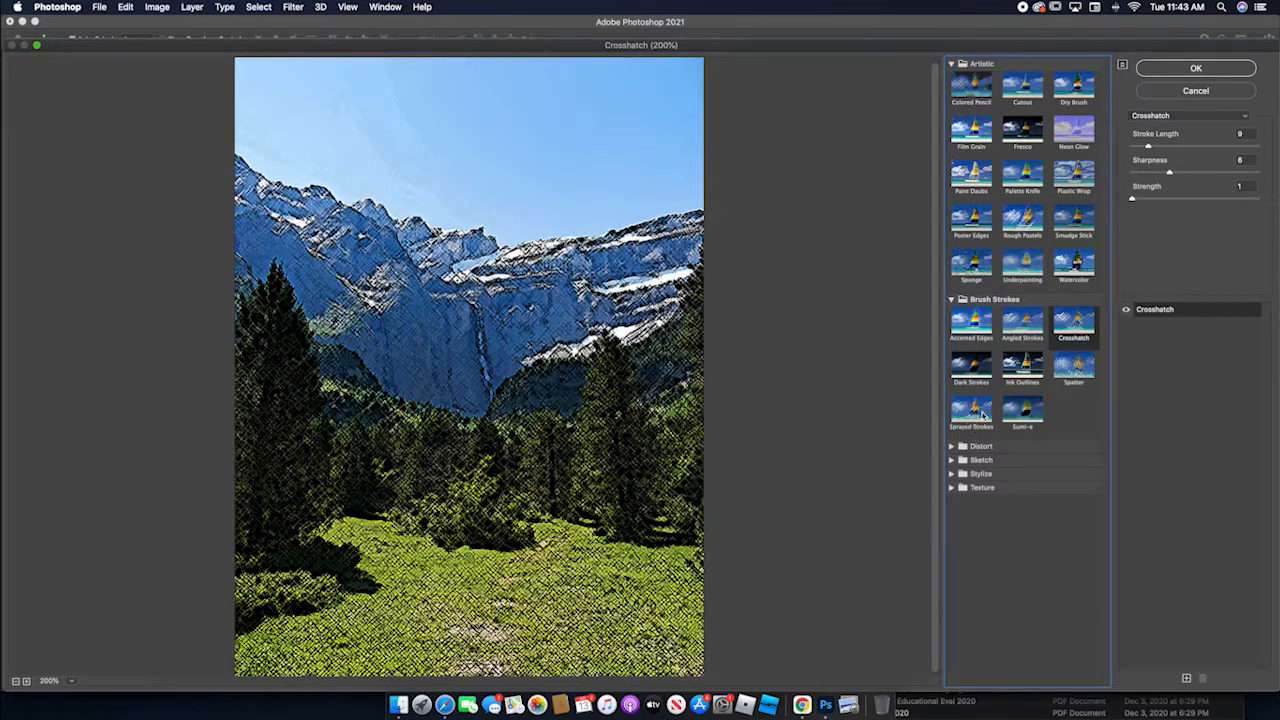
{"action": "left_click", "coordinate": [983, 414]}
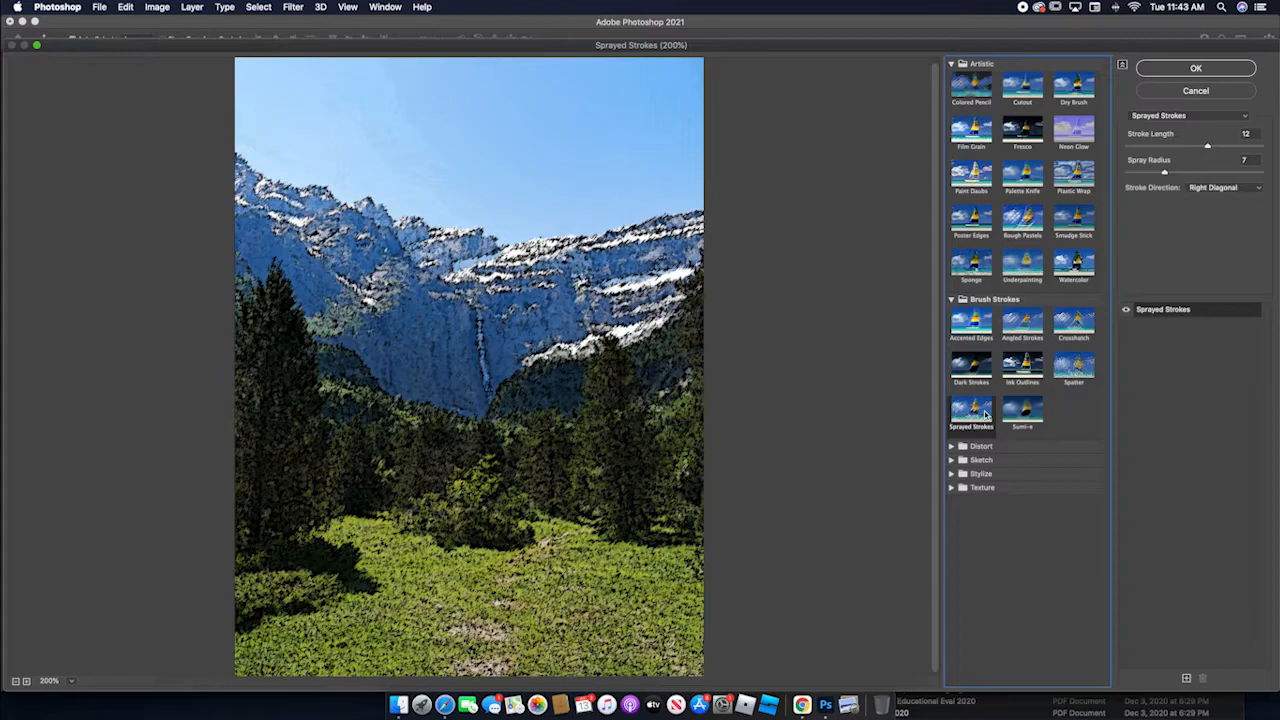
{"action": "left_click", "coordinate": [1026, 412]}
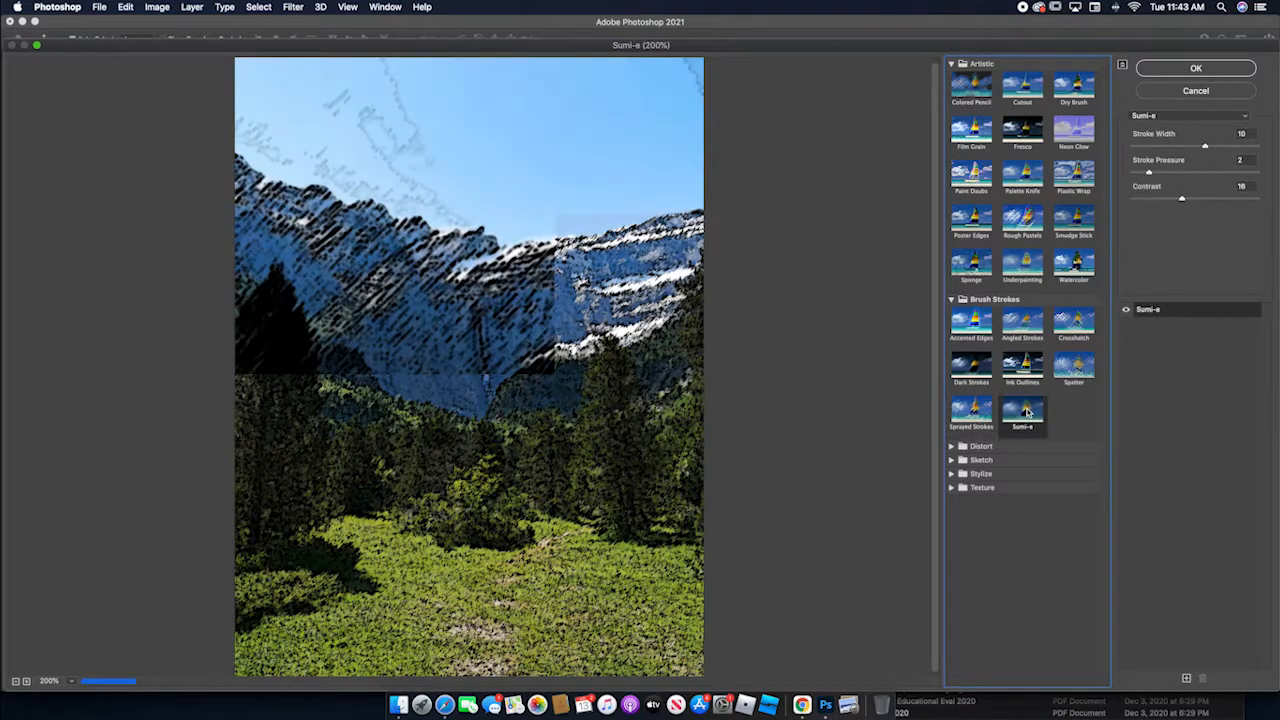
{"action": "left_click", "coordinate": [972, 414]}
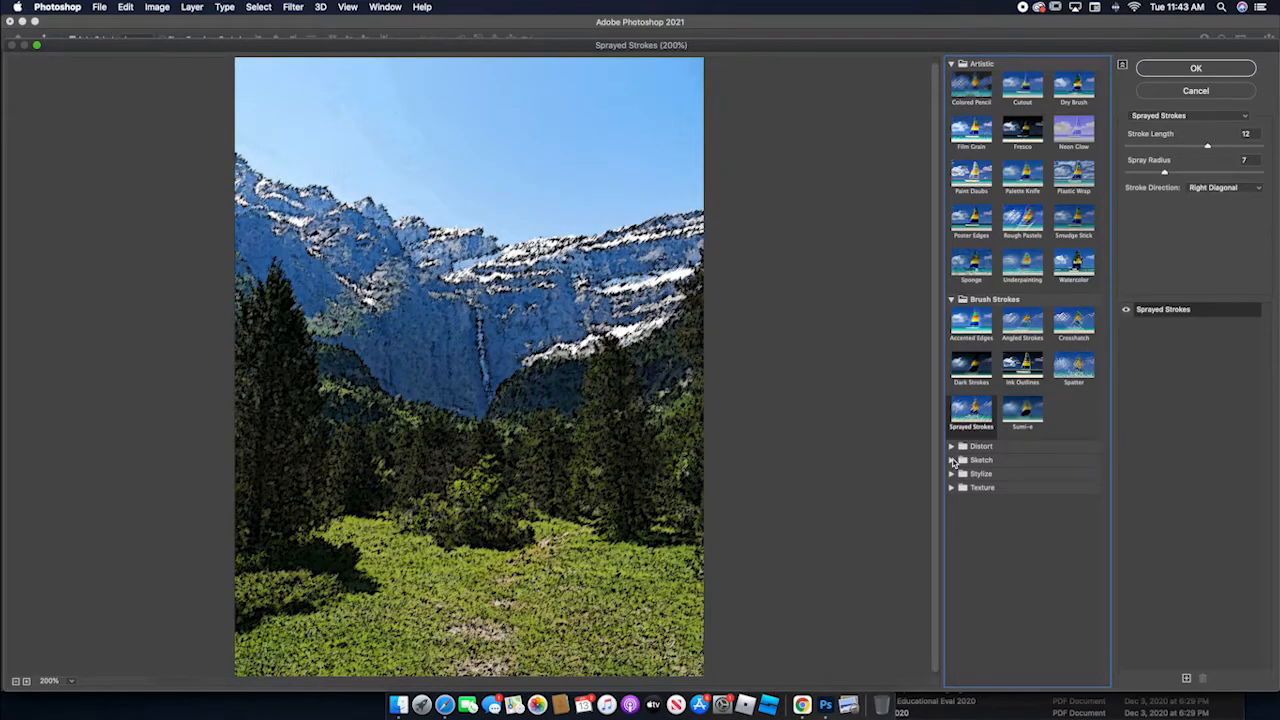
Apply the Grain texture filter to the photo with Intensity 40, Contrast 50 and the Regular grain type
{"action": "left_click", "coordinate": [951, 460]}
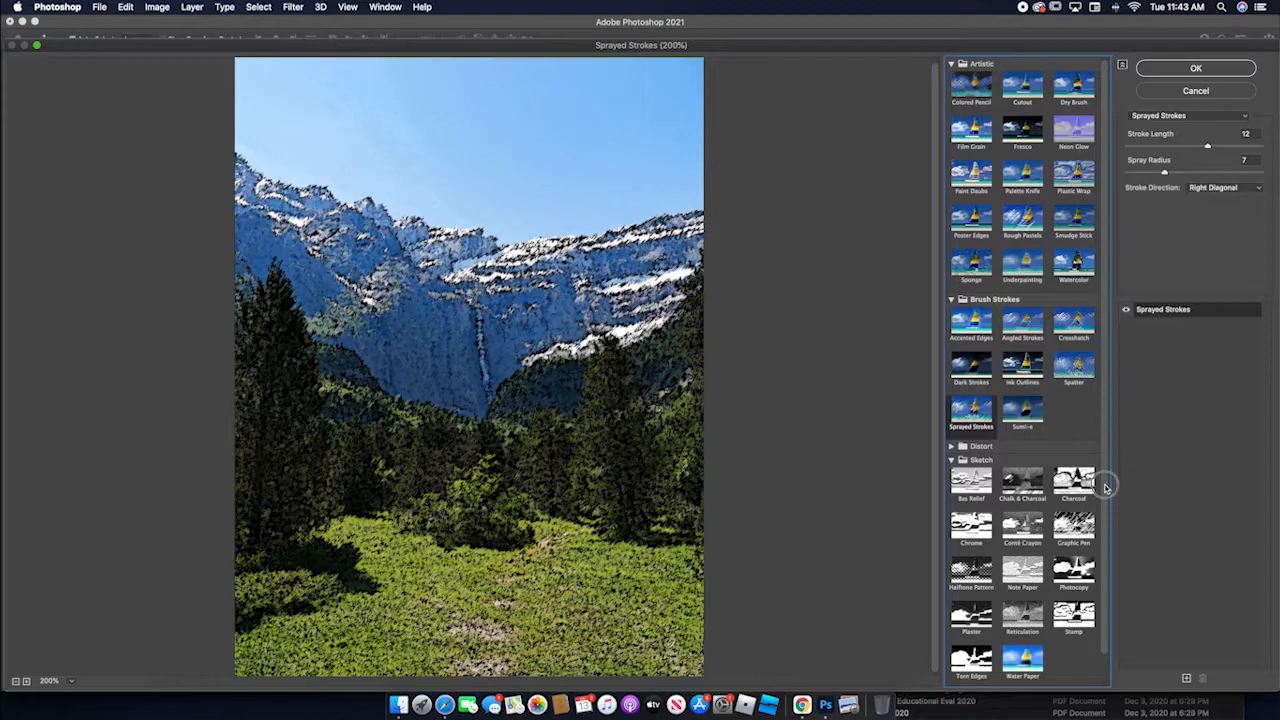
{"action": "scroll", "coordinate": [1104, 490], "scroll_direction": "down", "scroll_amount": 2}
{"action": "left_click", "coordinate": [952, 679]}
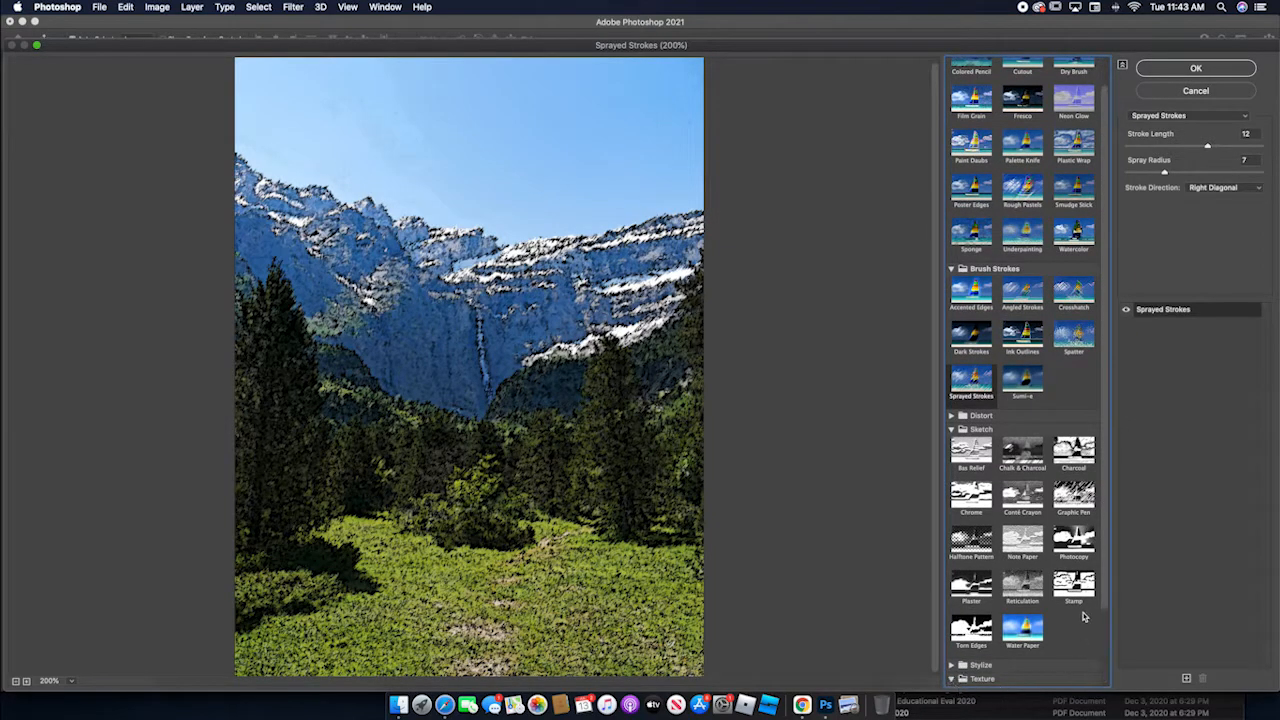
{"action": "scroll", "coordinate": [1105, 595], "scroll_direction": "down", "scroll_amount": 4}
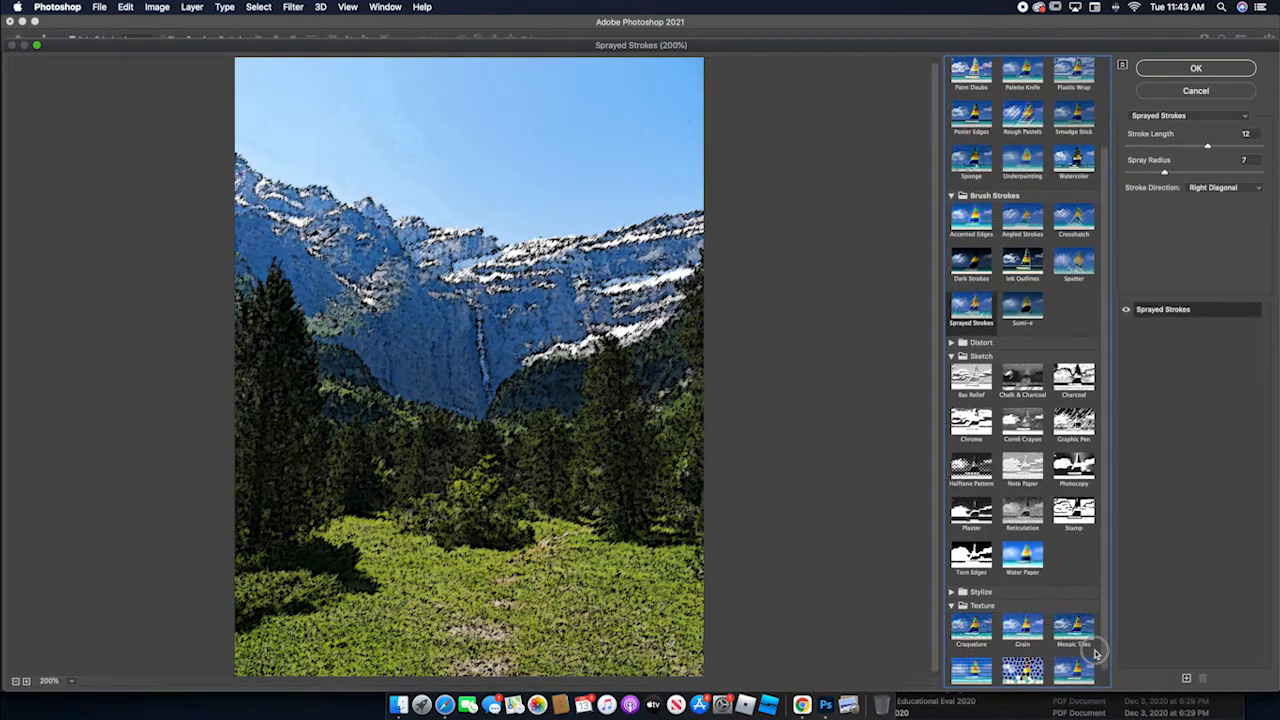
{"action": "left_click", "coordinate": [1021, 630]}
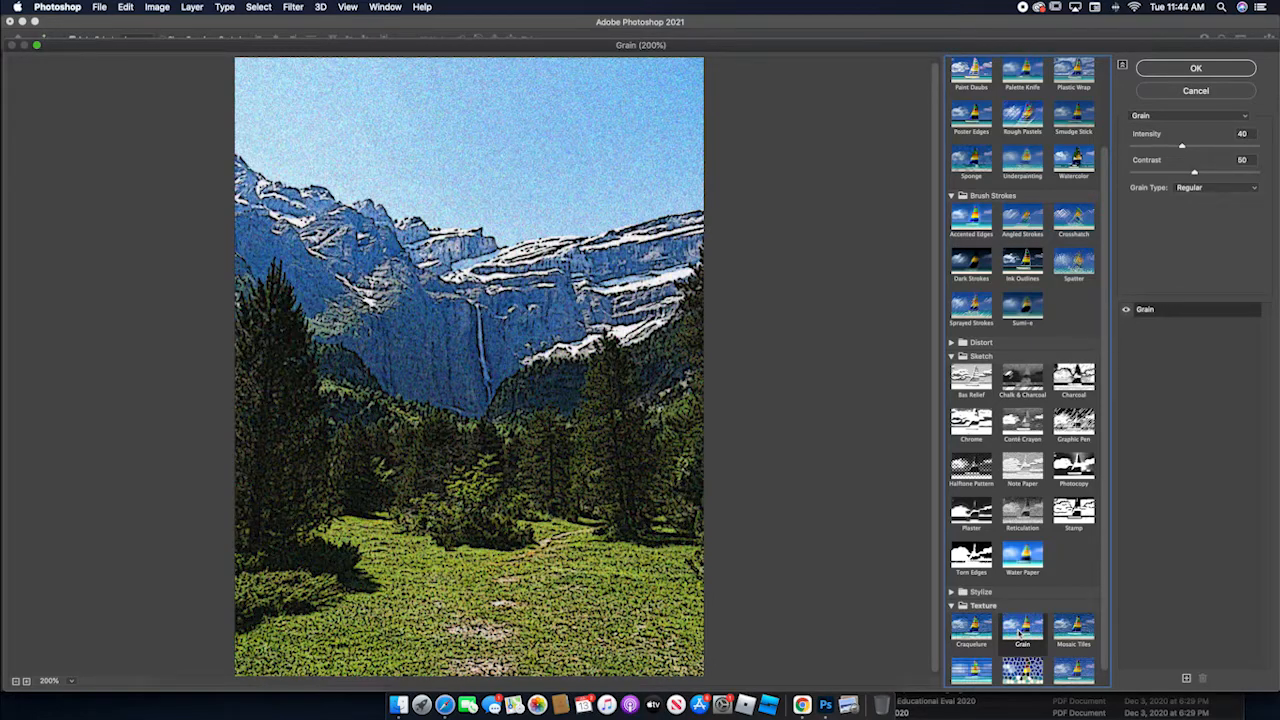
{"action": "left_click", "coordinate": [1193, 69]}
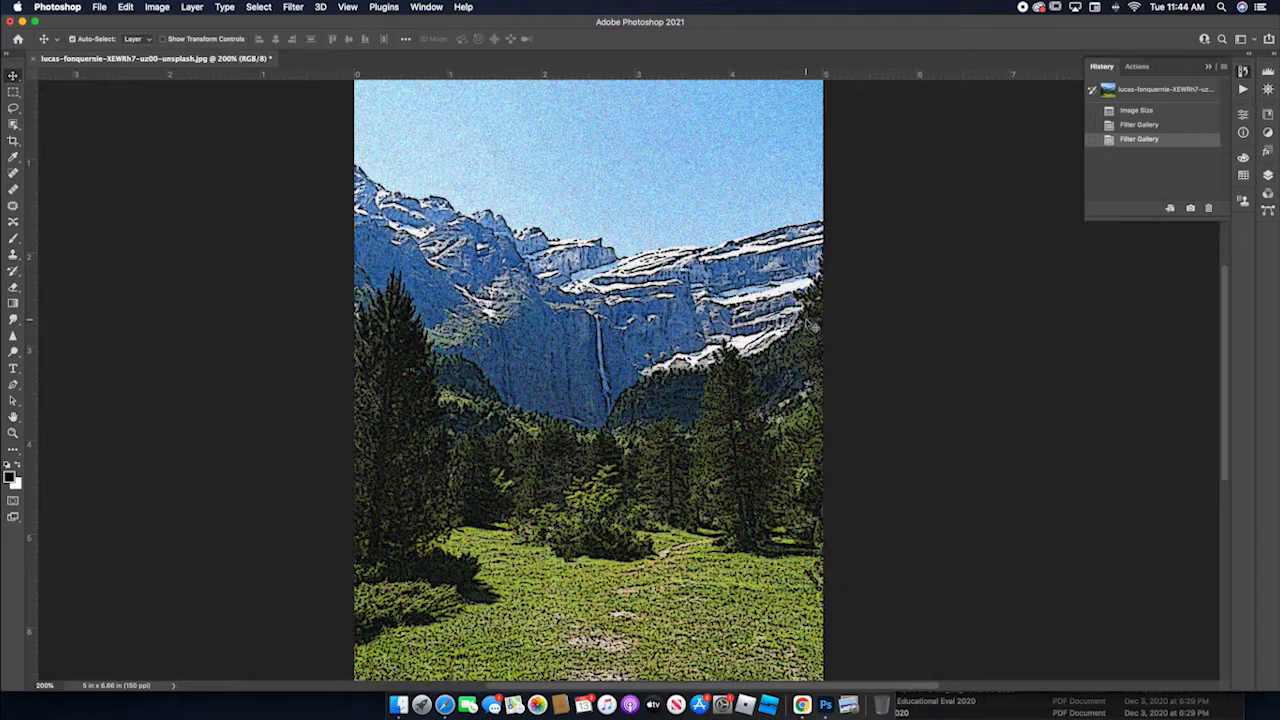
{"action": "left_click", "coordinate": [293, 7]}
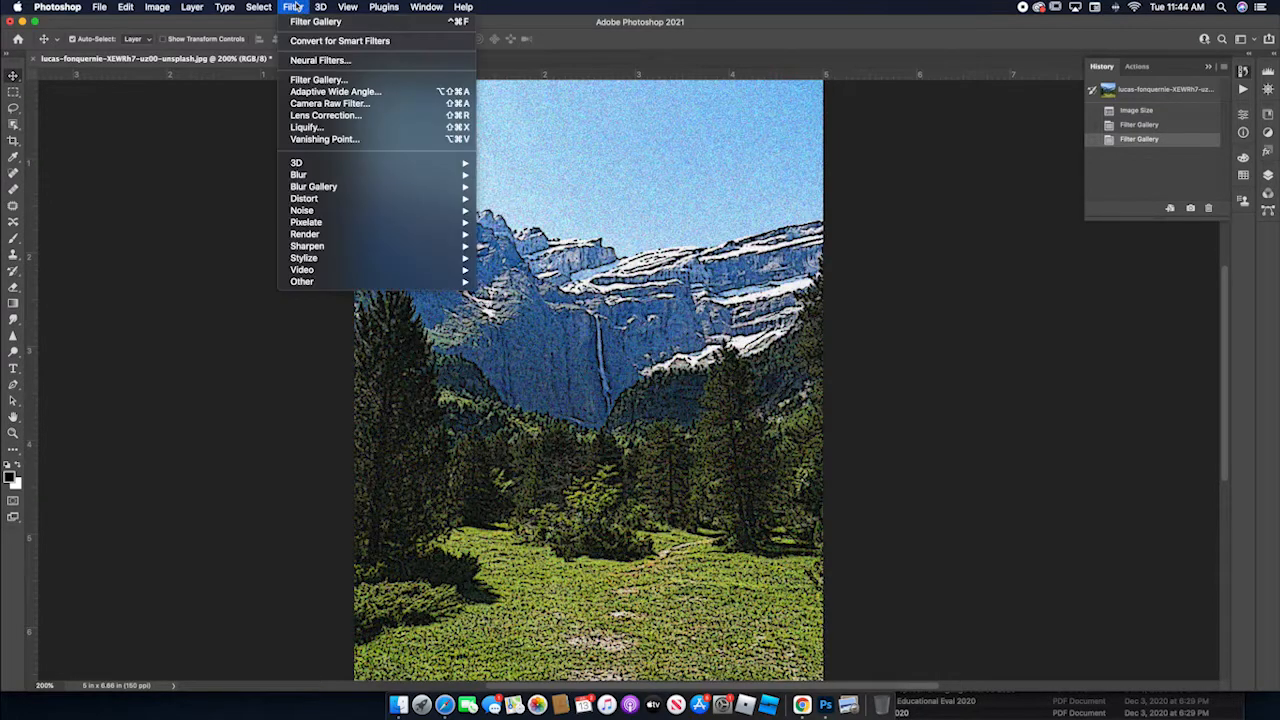
{"action": "left_click", "coordinate": [74, 209]}
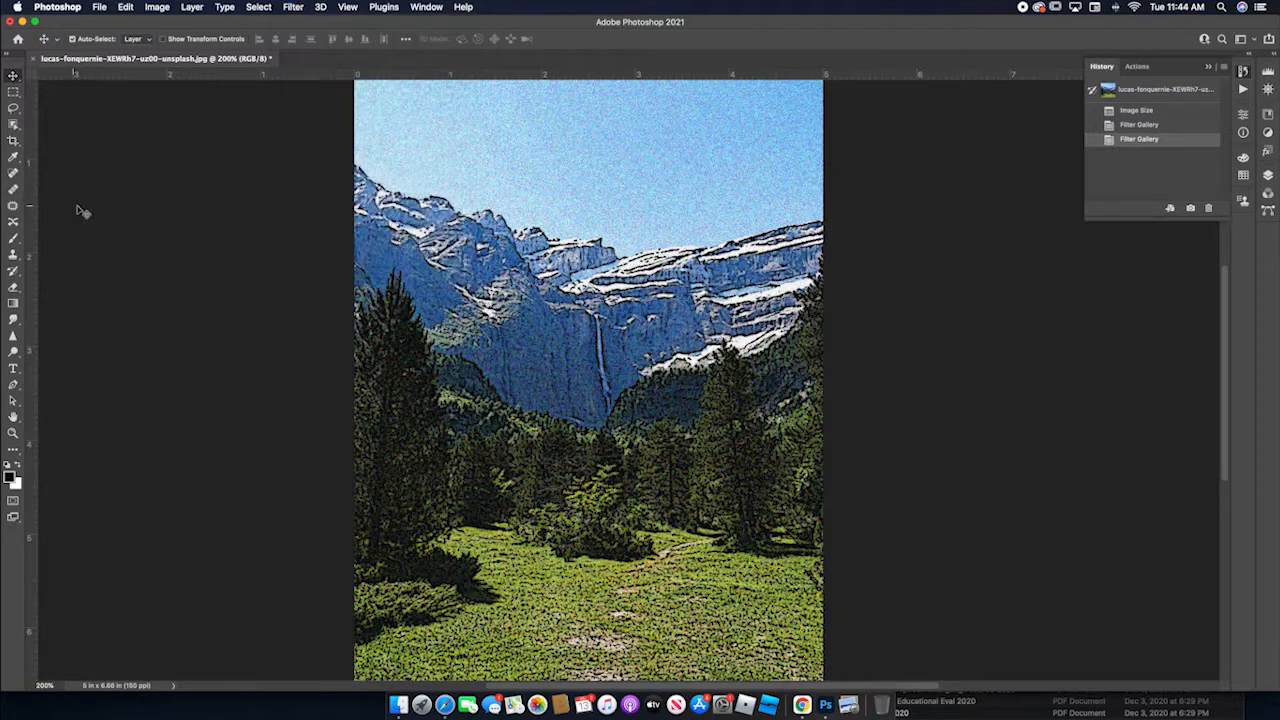